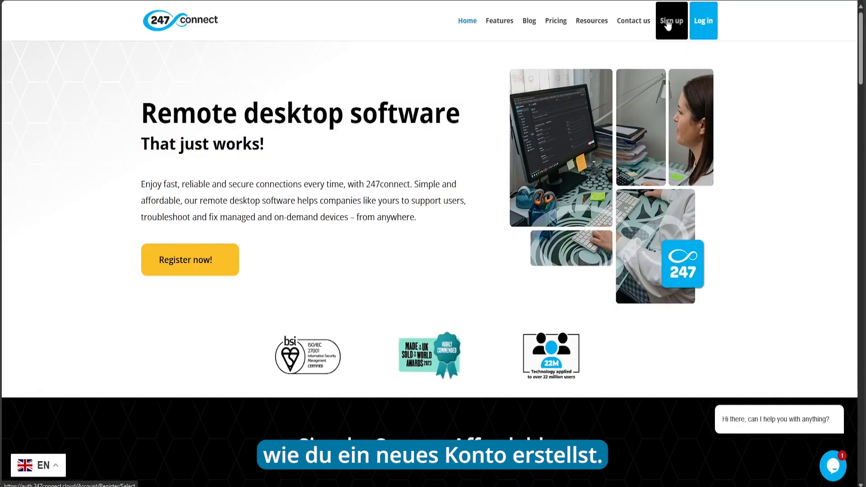
Step: Open the 247connect sign-up page that offers Microsoft or local account registration
left_click(668, 22)
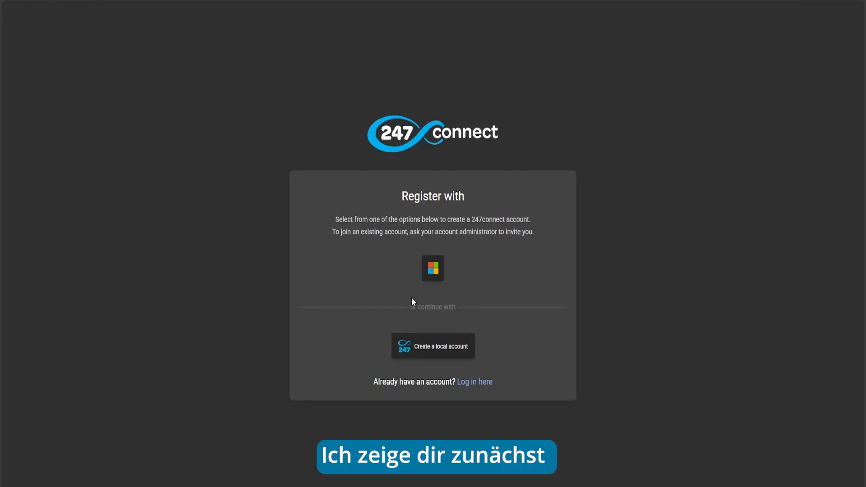
Step: Register with Microsoft, signing in with the existing account and its password
left_click(433, 270)
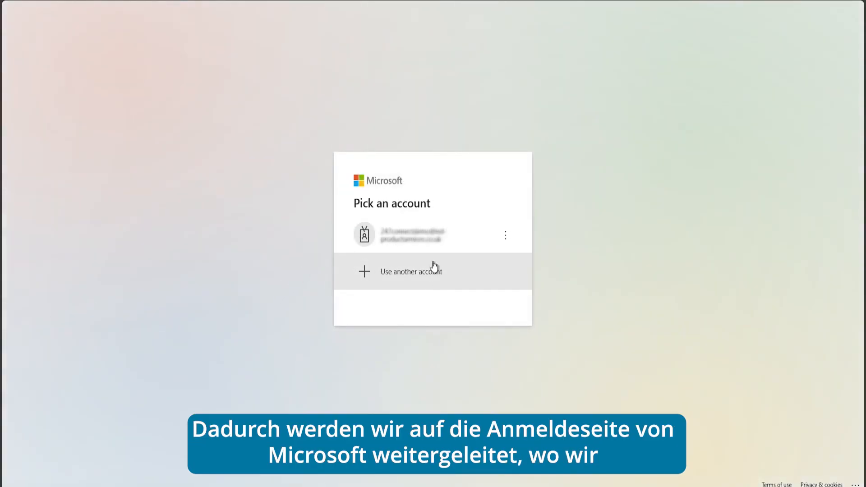
left_click(433, 243)
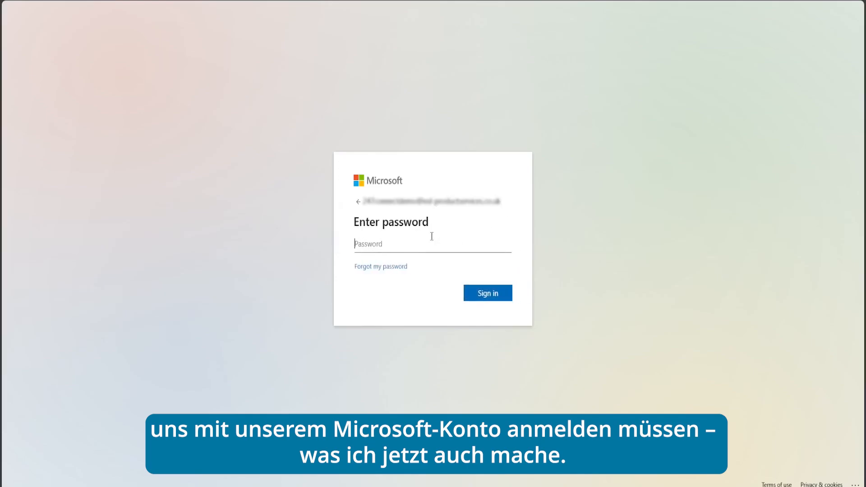
key("ctrl+v")
left_click(484, 293)
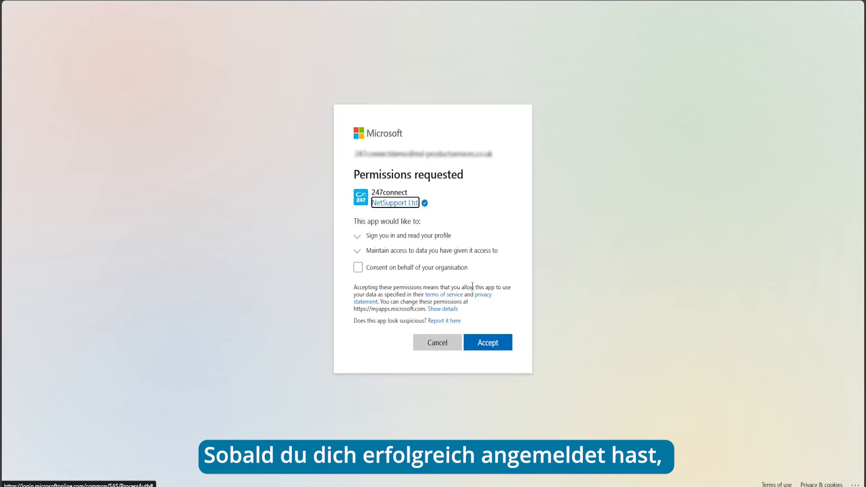
Step: Expand both permission details and tick consent on behalf of the organisation
left_click(361, 251)
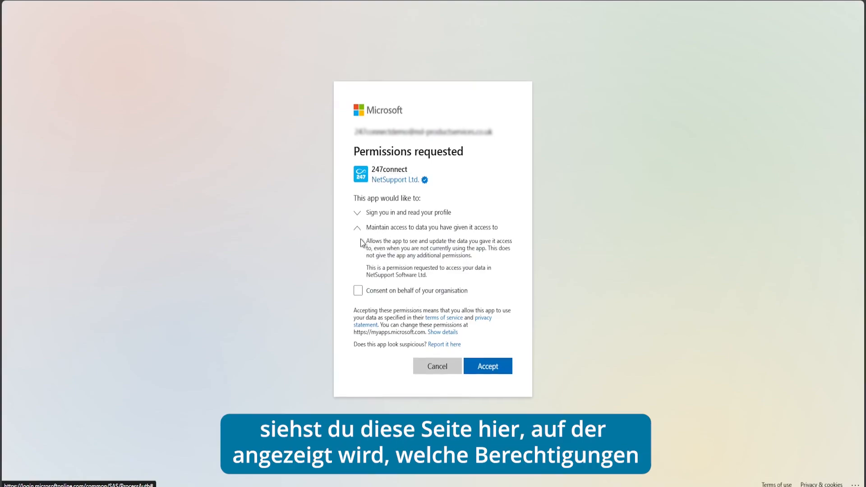
left_click(358, 213)
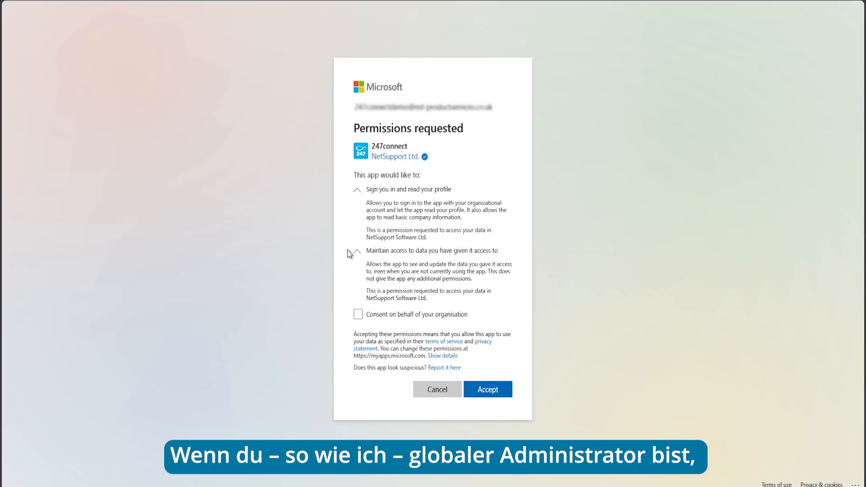
left_click(358, 314)
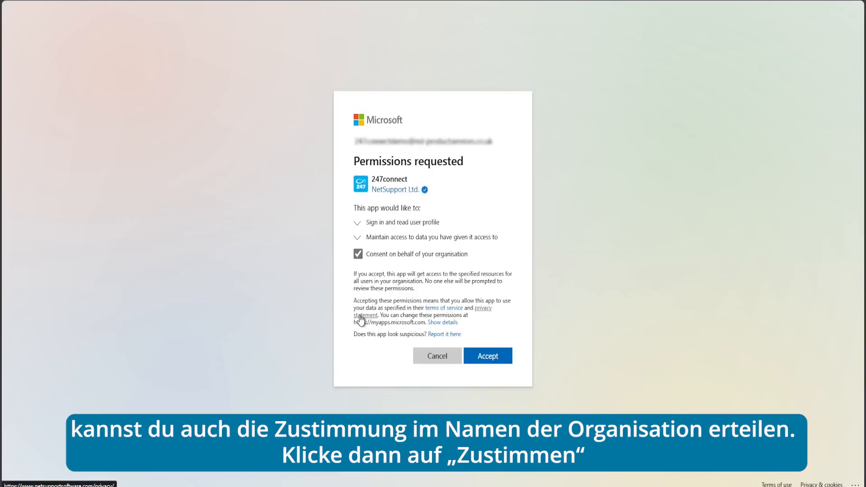
Step: Accept the permissions requested by 247connect
left_click(496, 358)
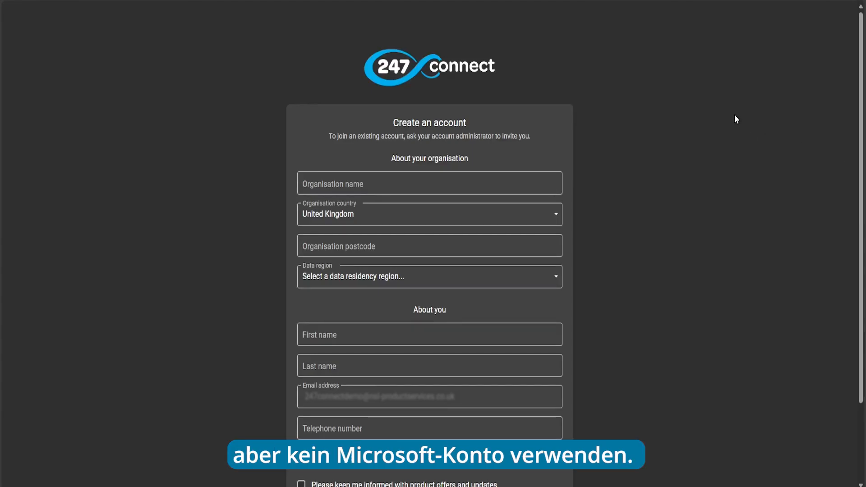
Step: Restart sign-up as a local account and name the organisation '247connect demo'
key("ctrl+w")
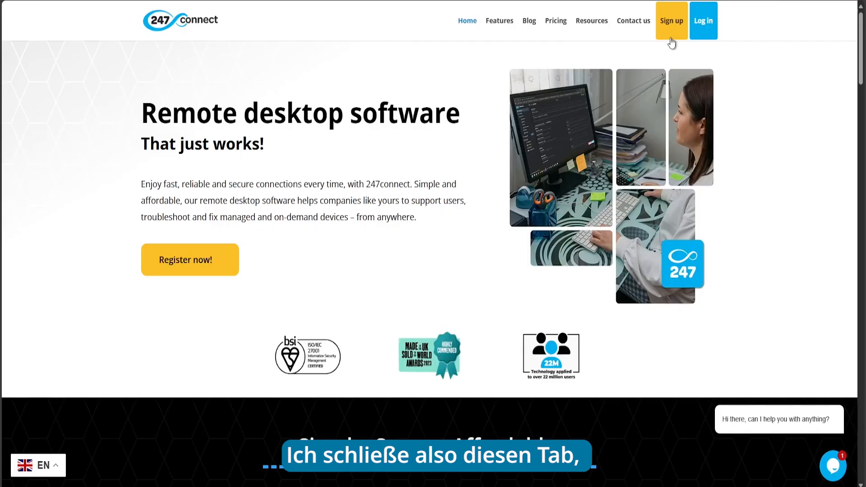
left_click(669, 23)
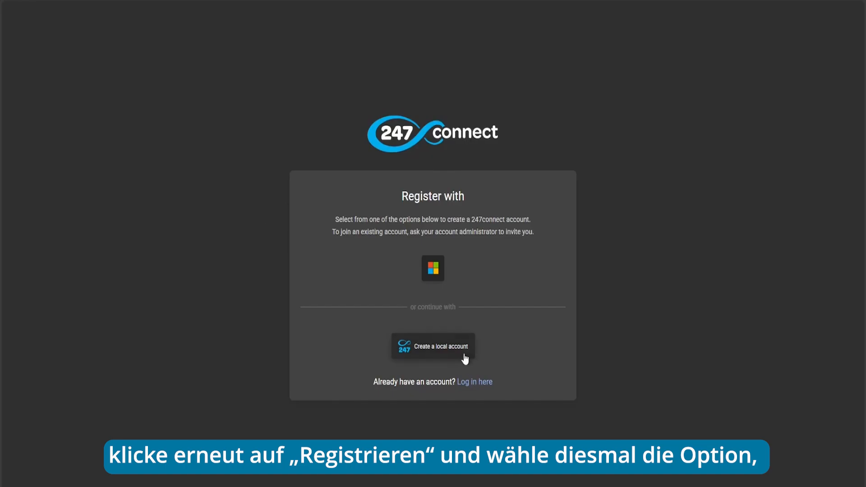
left_click(432, 350)
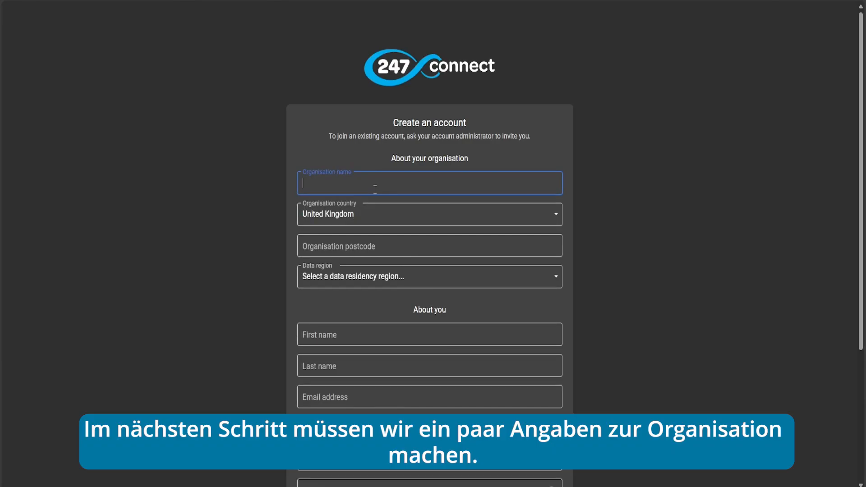
type("2")
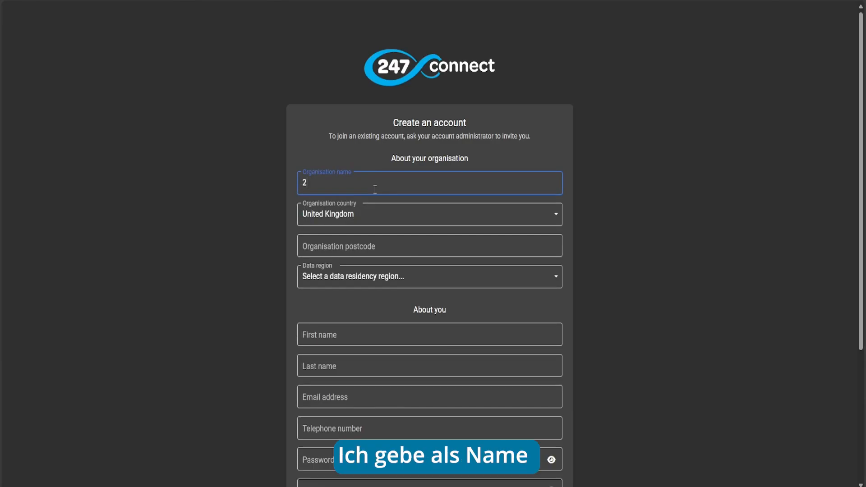
type("47connec")
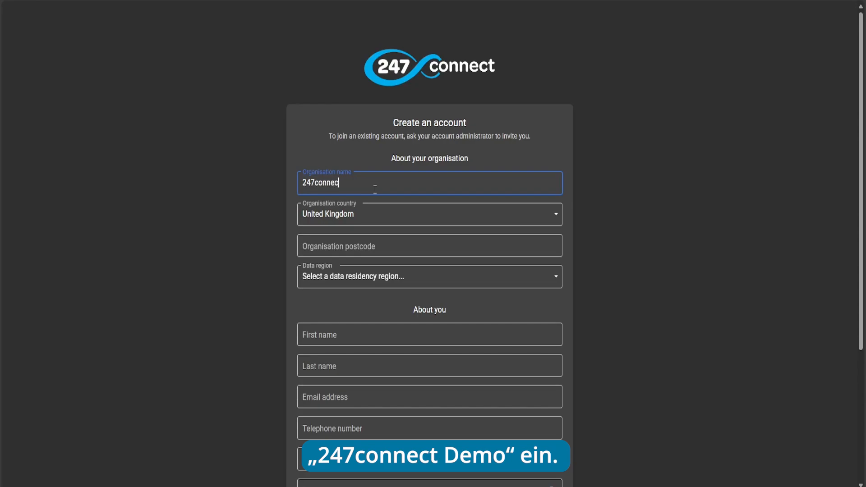
type("t demo")
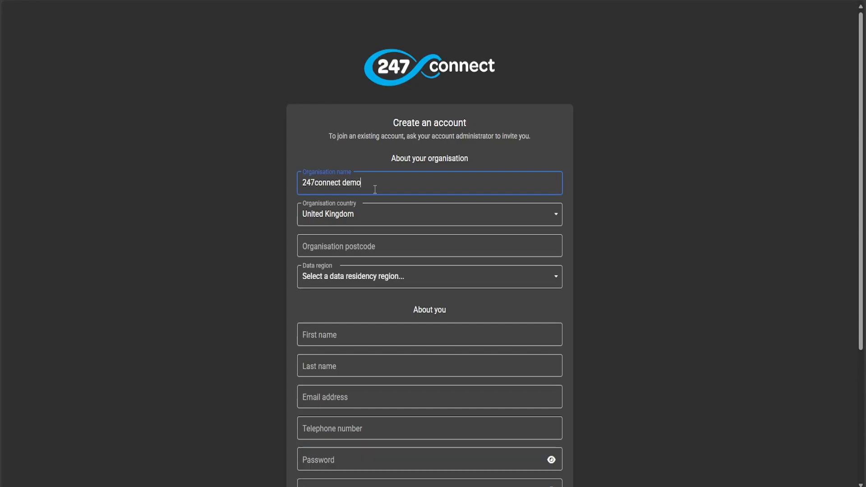
Step: Keep United Kingdom as country, enter the postcode, and choose the United Kingdom (UK South) data region
left_click(368, 211)
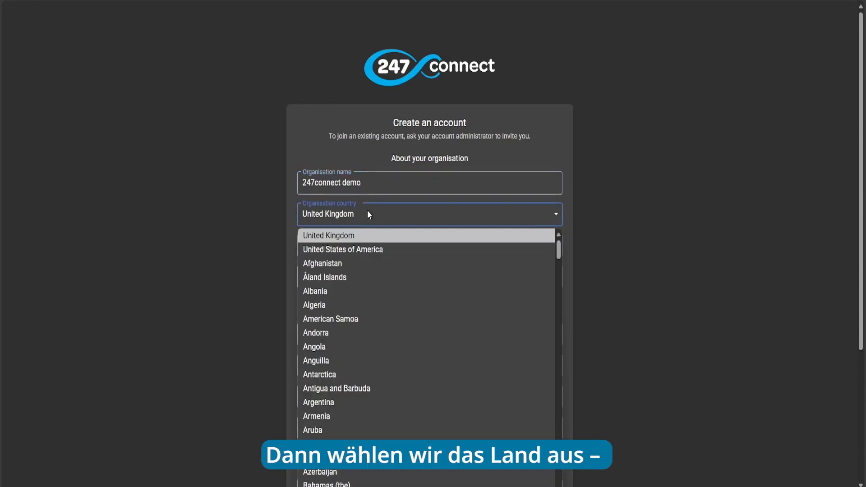
left_click(364, 237)
left_click(360, 244)
type("PE6 8NE")
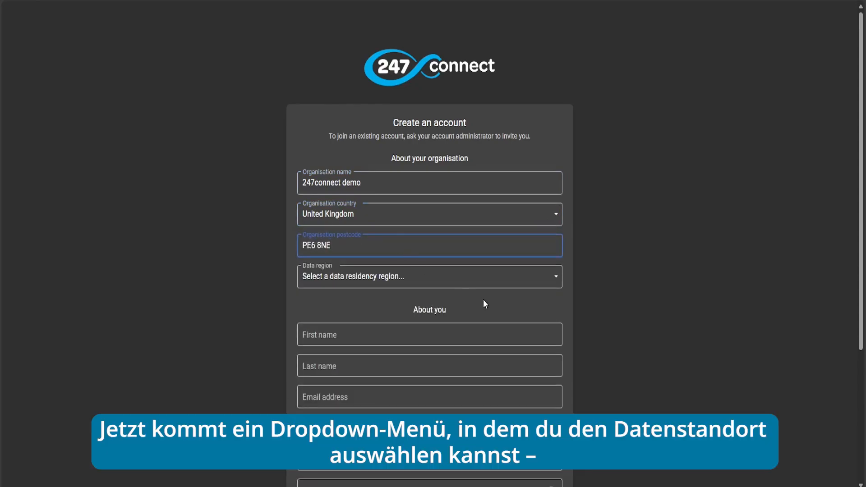
left_click(470, 278)
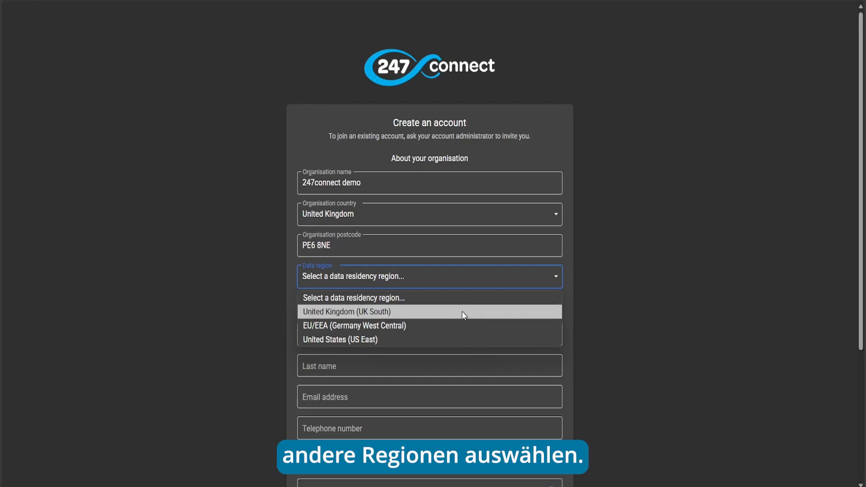
left_click(462, 311)
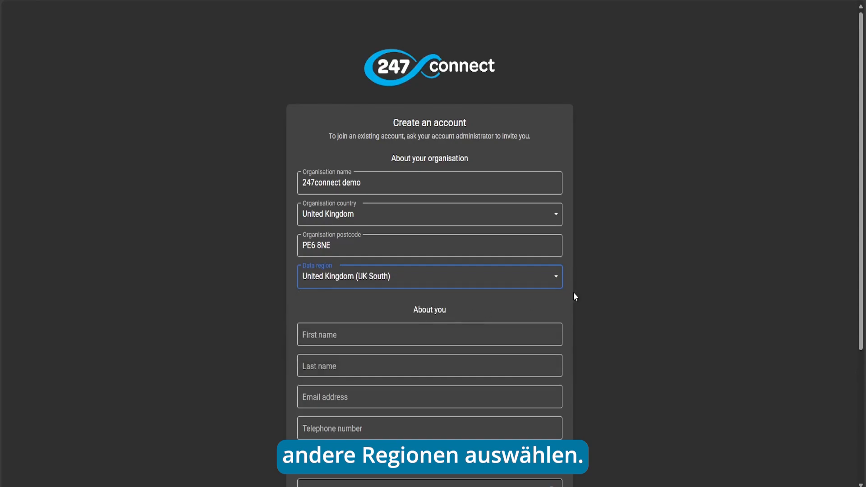
left_click(581, 289)
Step: Enter the registrant's first name, last name and e-mail address
scroll(582, 288, "down", 1)
scroll(582, 294, "down", 2)
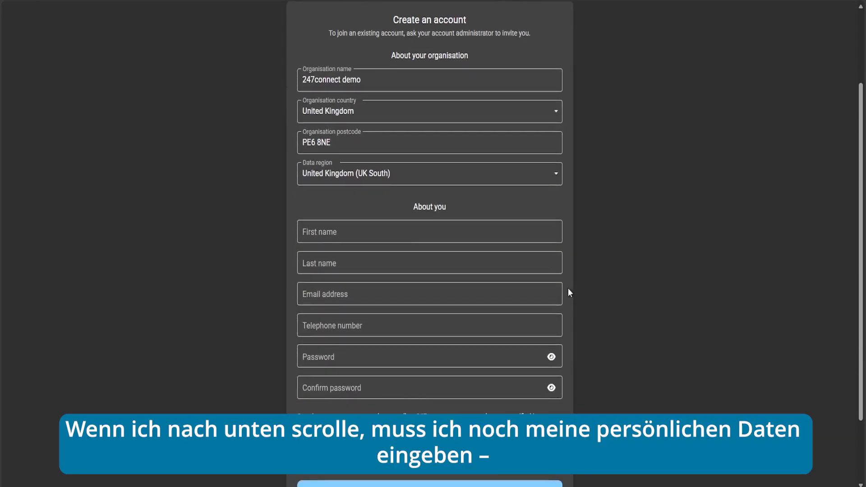
left_click(328, 232)
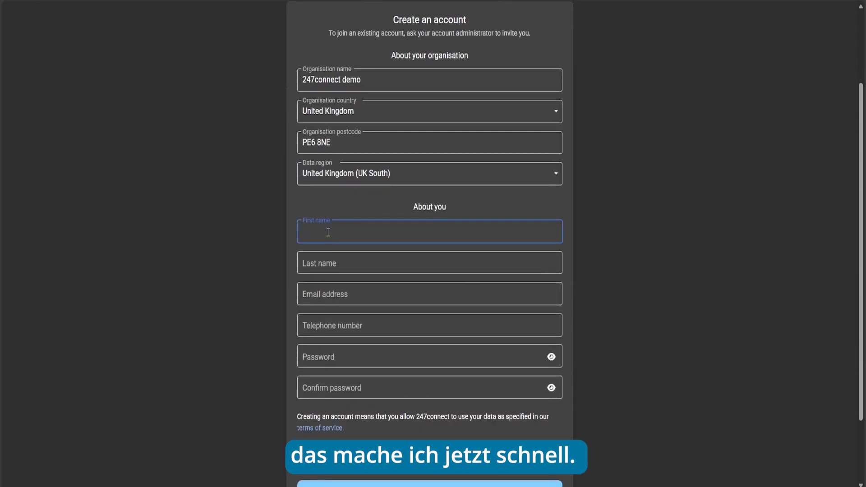
key("Tab")
left_click(406, 290)
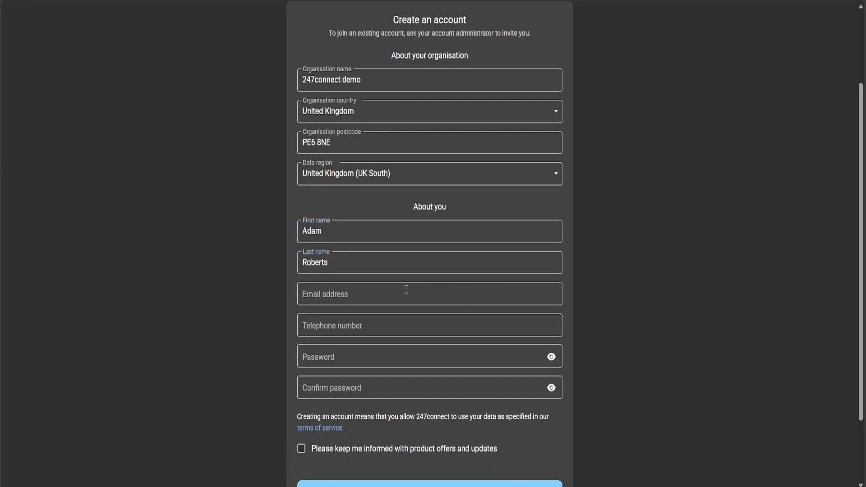
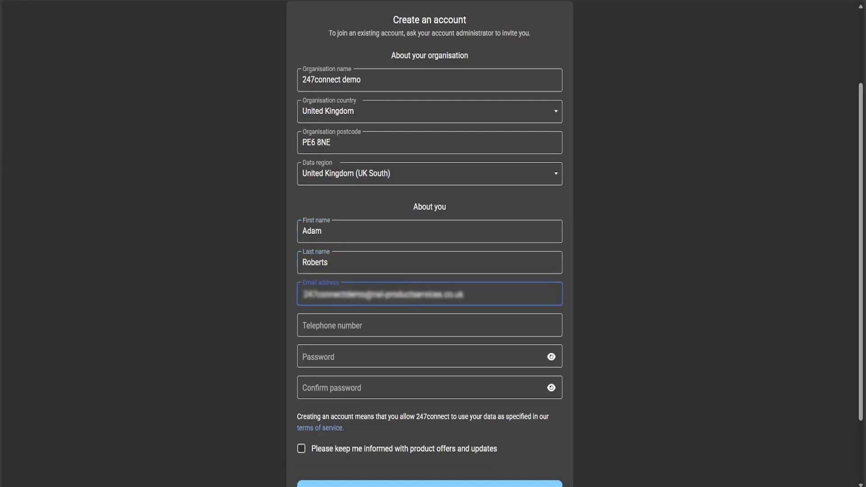
left_click(219, 334)
Step: Add the telephone number and matching passwords, opt in to updates, and submit the form
left_click(352, 328)
left_click(333, 356)
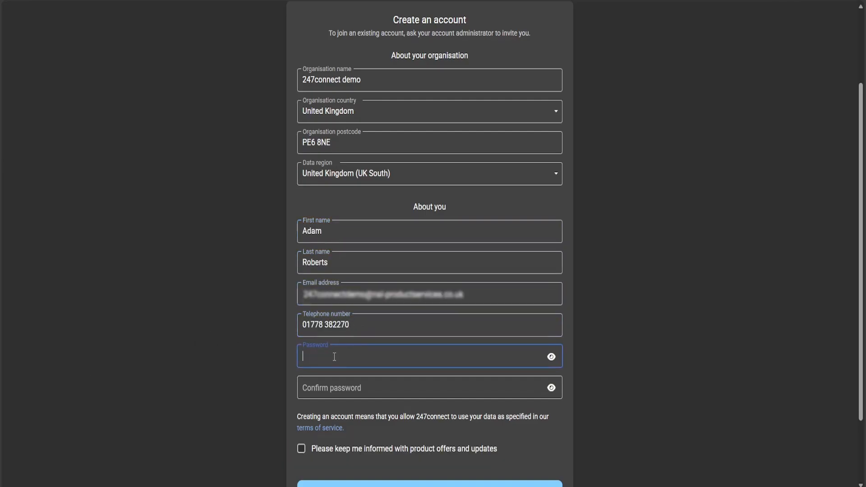
type("•••••••••••")
key("Tab")
type("•••••••••••")
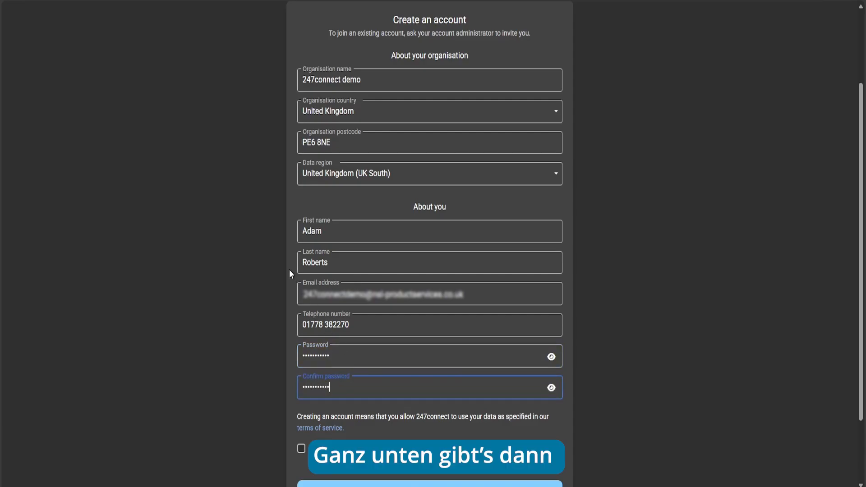
scroll(283, 264, "down", 1)
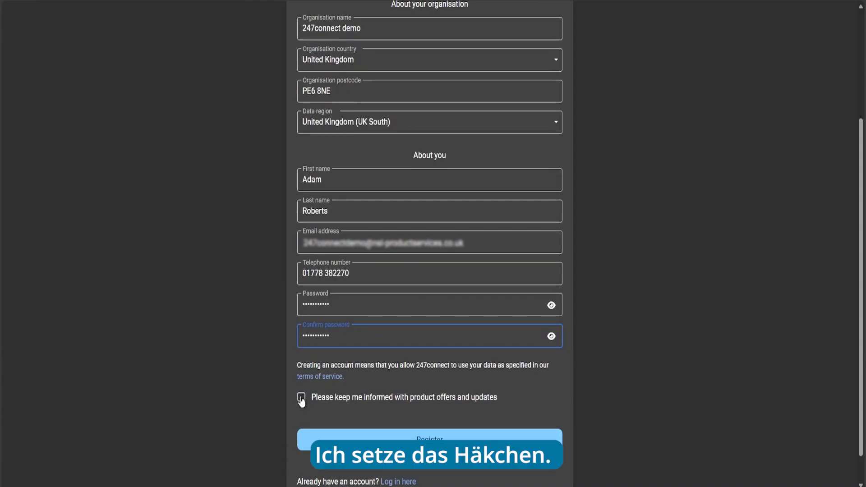
left_click(300, 398)
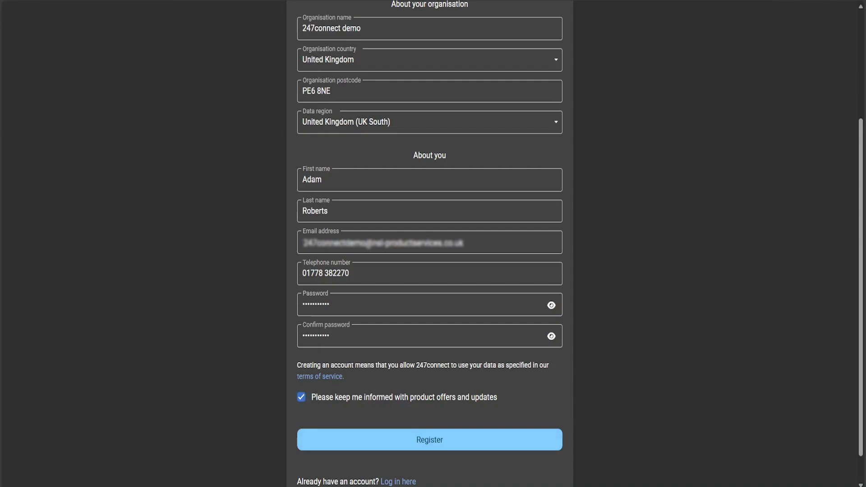
left_click(415, 441)
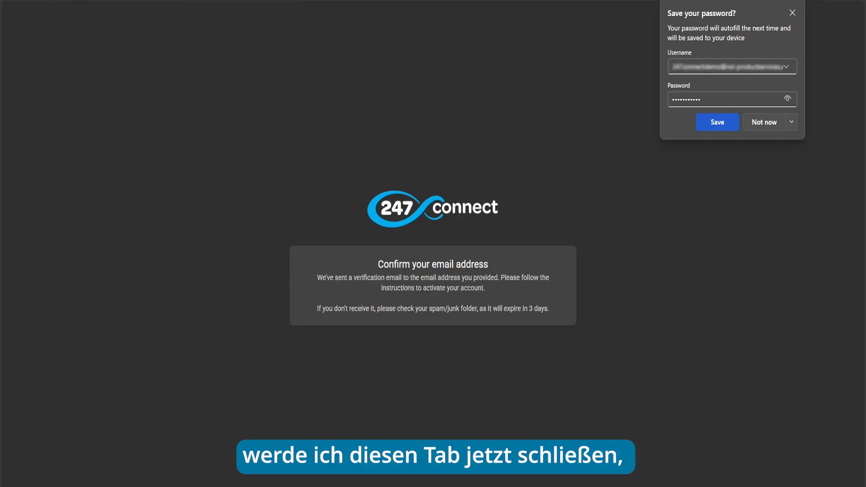
Step: Close the e-mail confirmation tab
key("ctrl+w")
Step: Log in to the new local account with its e-mail address and password
left_click(702, 22)
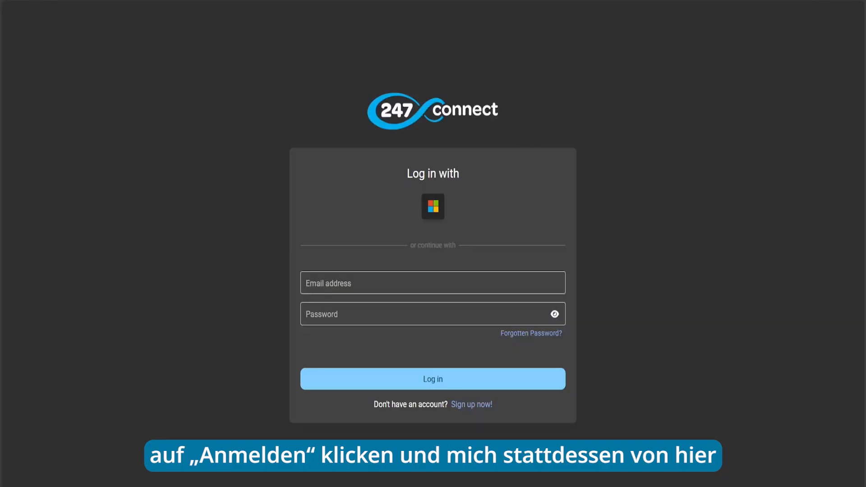
left_click(429, 282)
key("ctrl+v")
key("Tab")
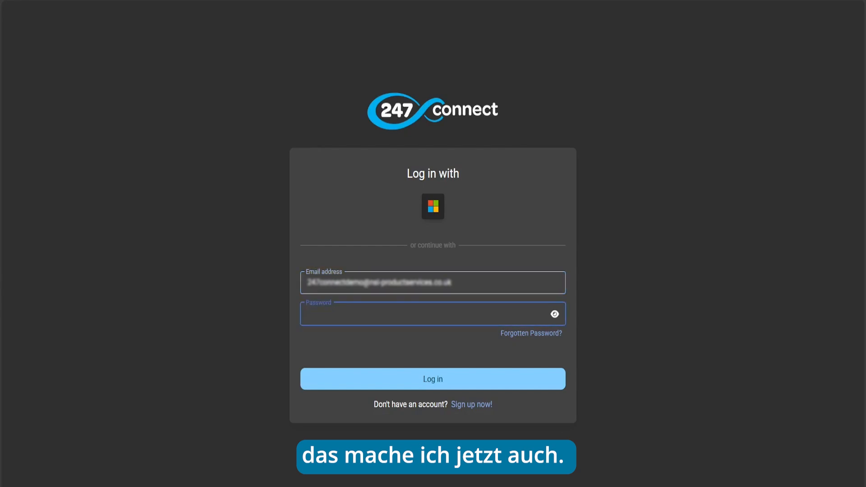
type("•••••••••••")
left_click(446, 380)
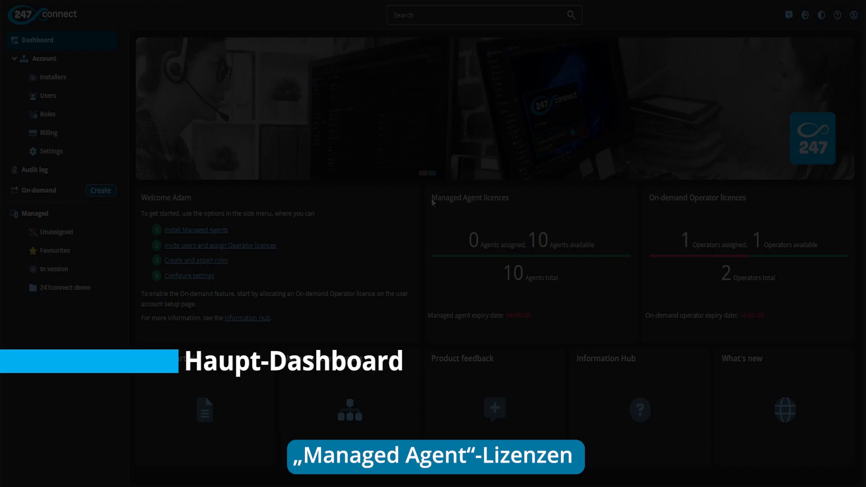
left_click_drag(436, 202, 512, 203)
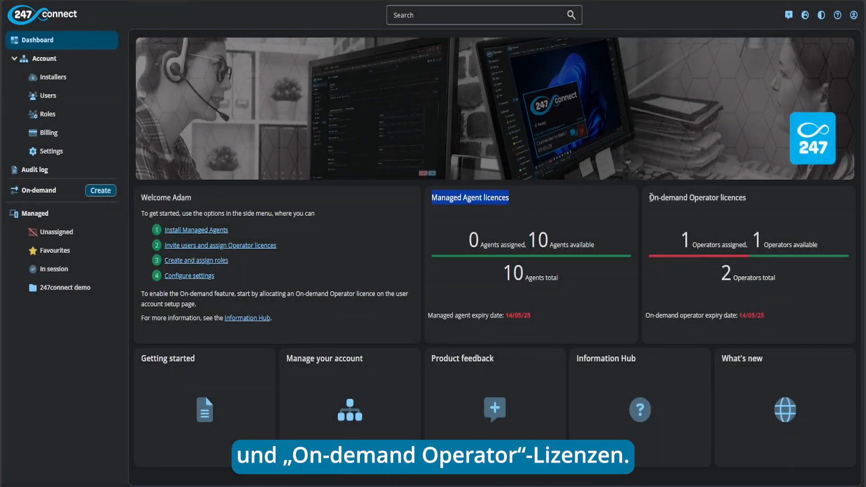
left_click_drag(650, 197, 745, 198)
left_click(523, 205)
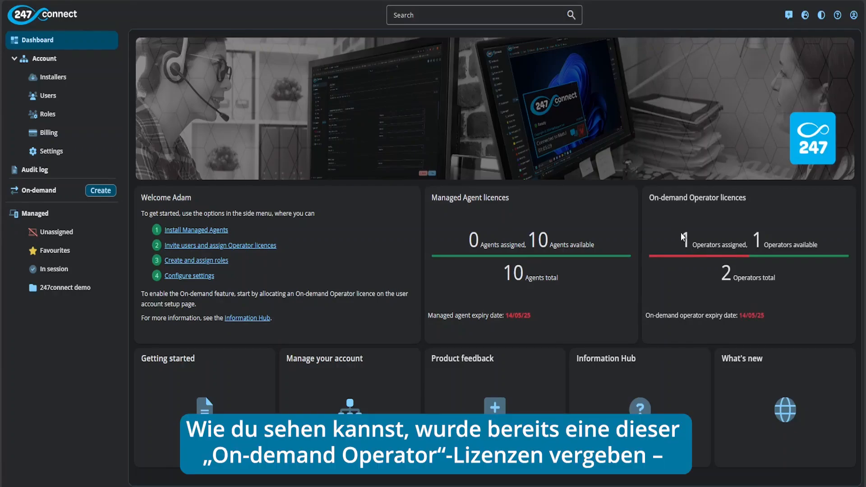
left_click_drag(684, 240, 745, 244)
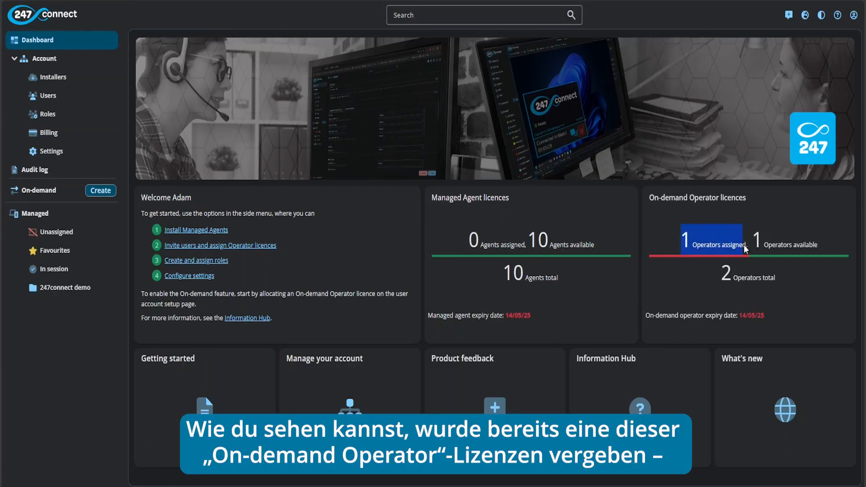
left_click(712, 217)
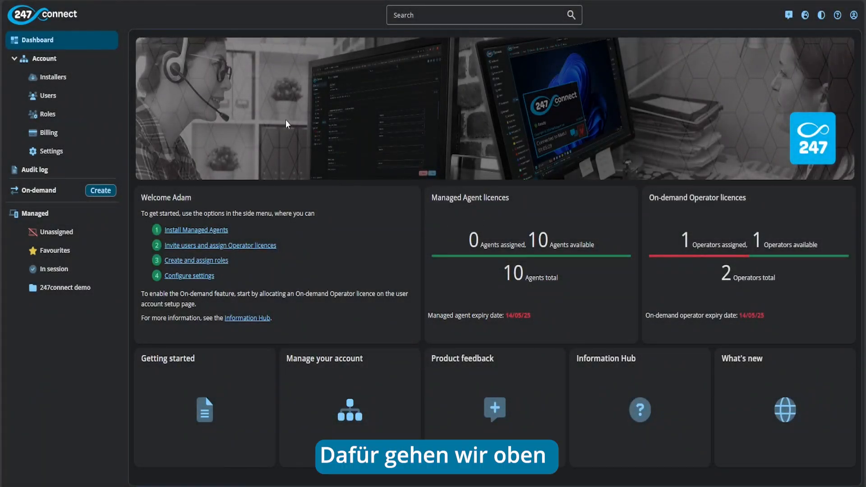
Step: Show the Account Installers page, then the Control installers for Windows
left_click(79, 85)
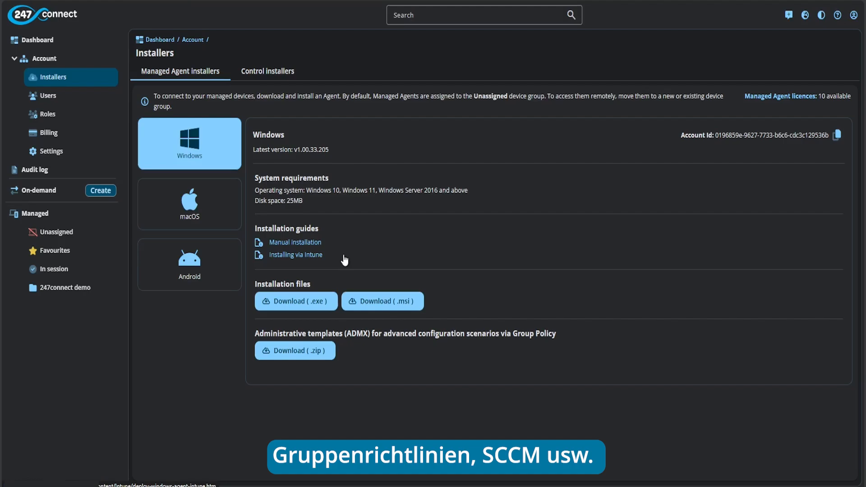
left_click(268, 75)
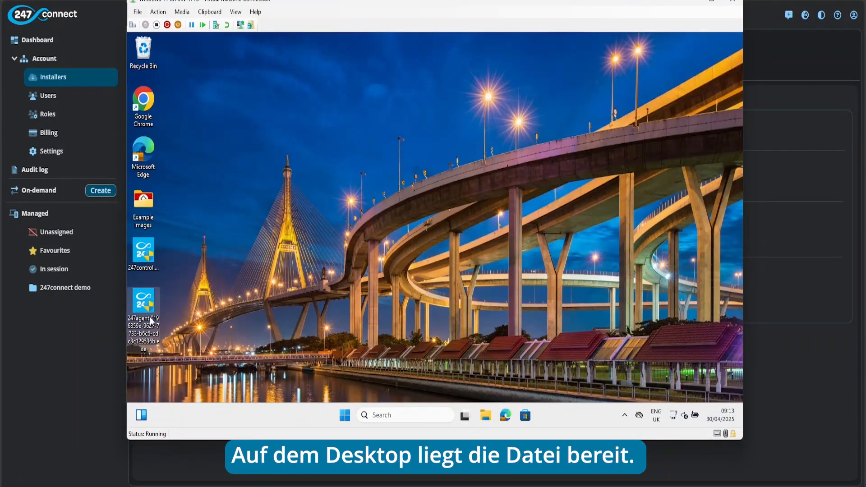
Step: Run the 247agent installer on the VM, approving UAC and completing the InstallShield wizard
mouse_move(151, 321)
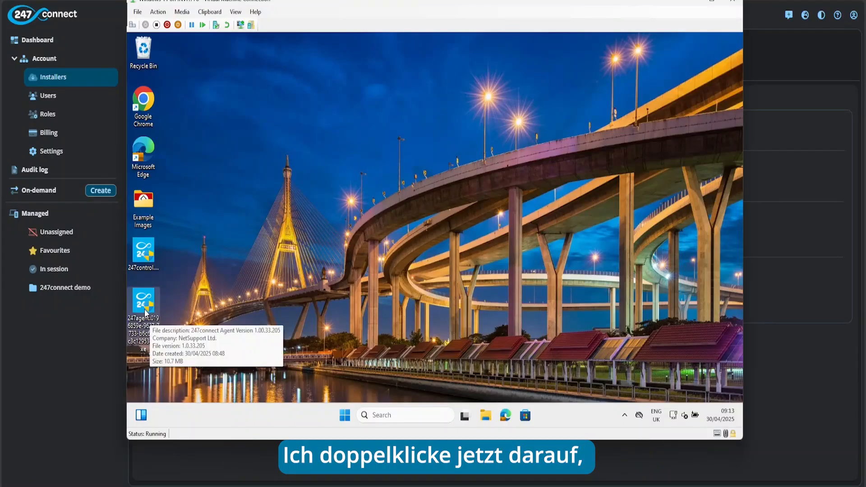
double_click(145, 309)
left_click(377, 306)
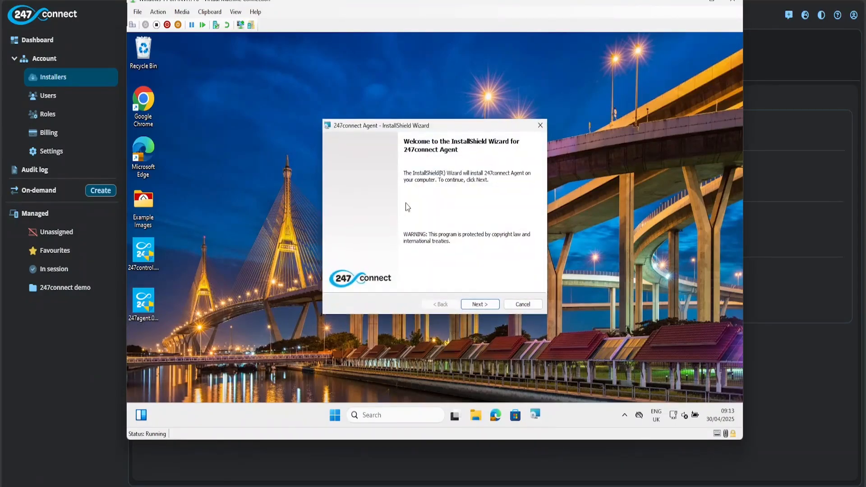
left_click(487, 309)
left_click(481, 305)
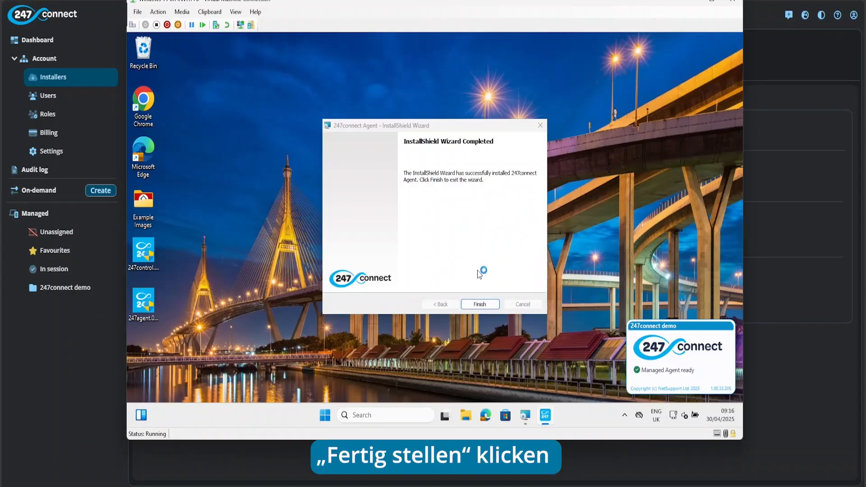
left_click(483, 305)
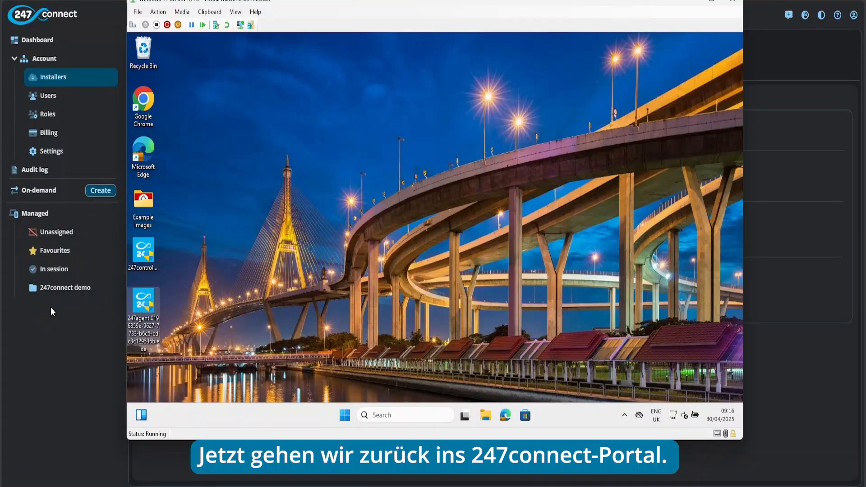
Step: Return to the 247connect portal and show the Managed Unassigned devices list with AR-WIN11
left_click(72, 322)
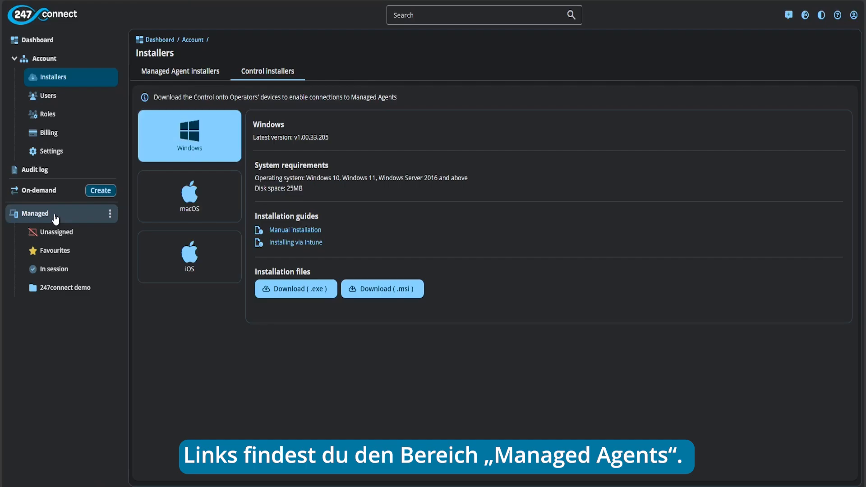
left_click(82, 238)
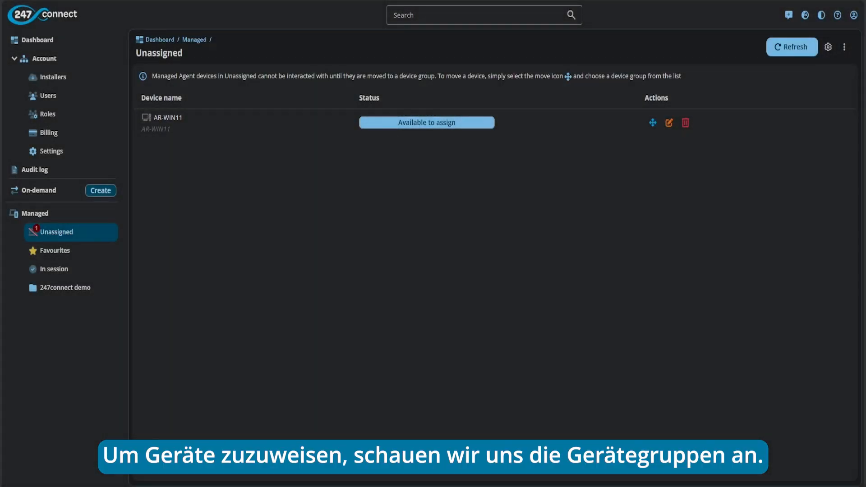
Step: Open the empty 247connect demo device group and view its subgroup creation options
left_click(89, 287)
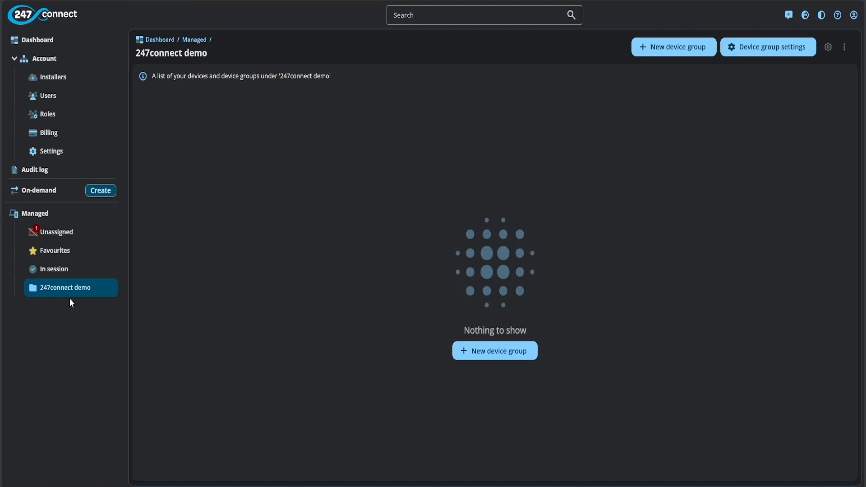
mouse_move(111, 289)
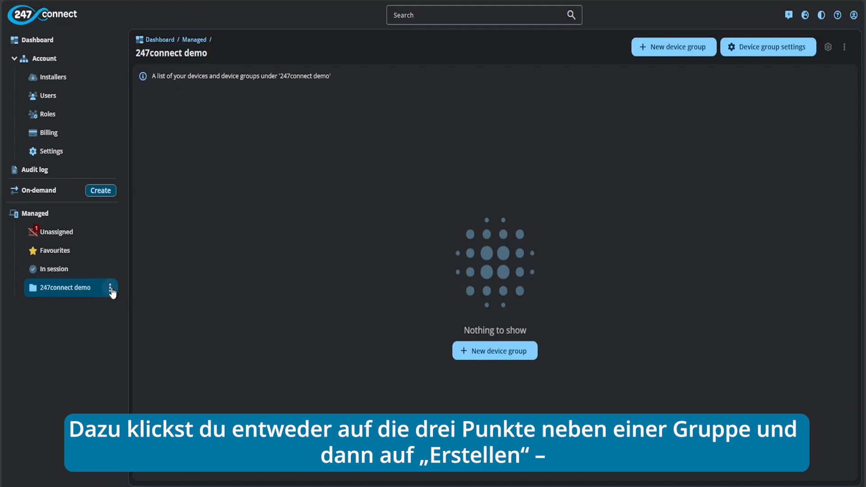
left_click(110, 289)
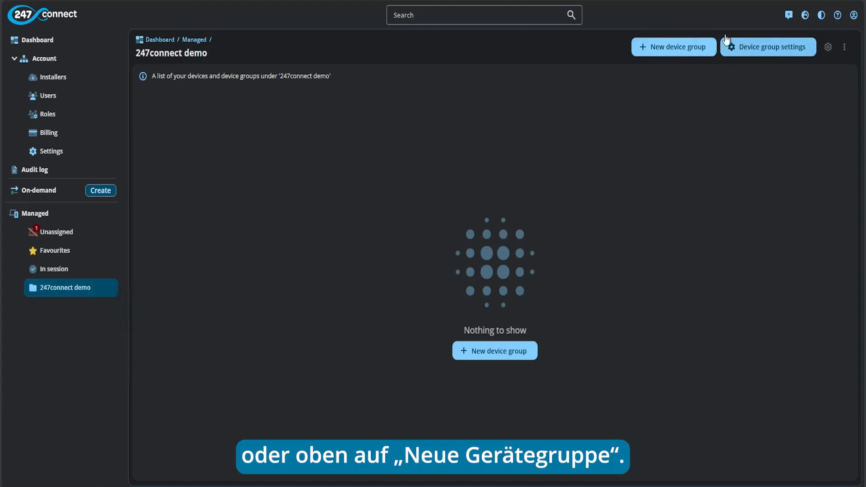
Step: Create a device group named 'Demo' with default icon colour #098dce and no description
left_click(665, 50)
left_click(390, 204)
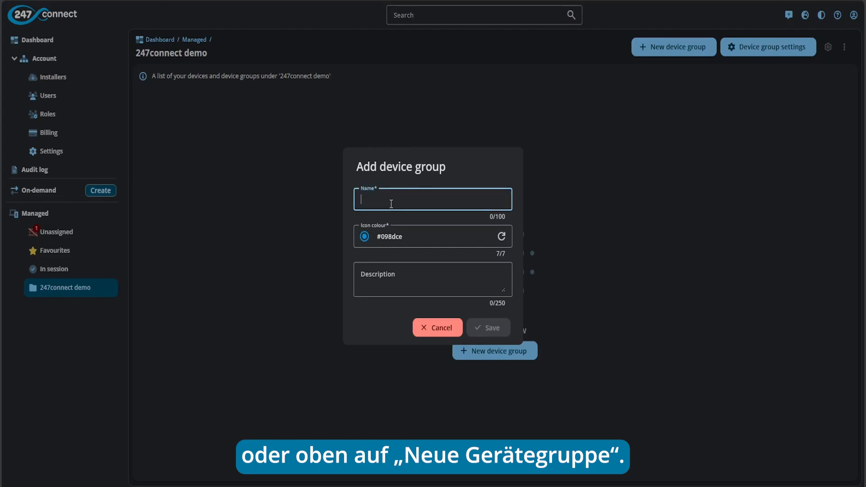
type("D")
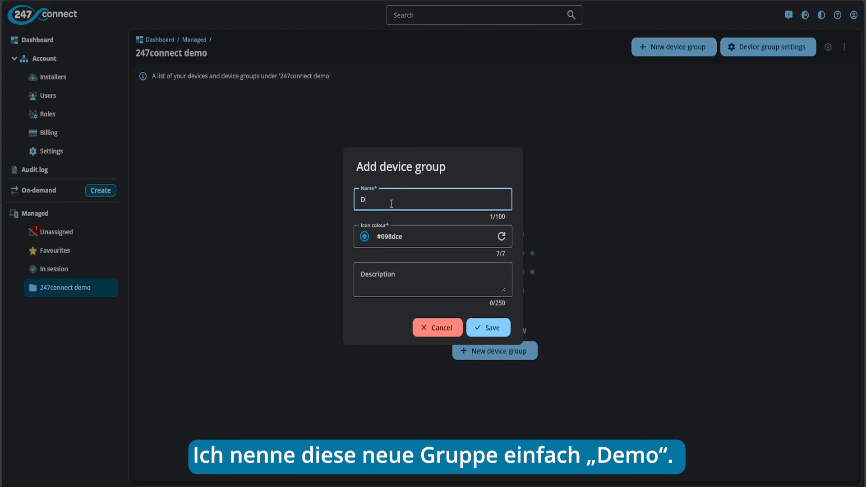
type("emo")
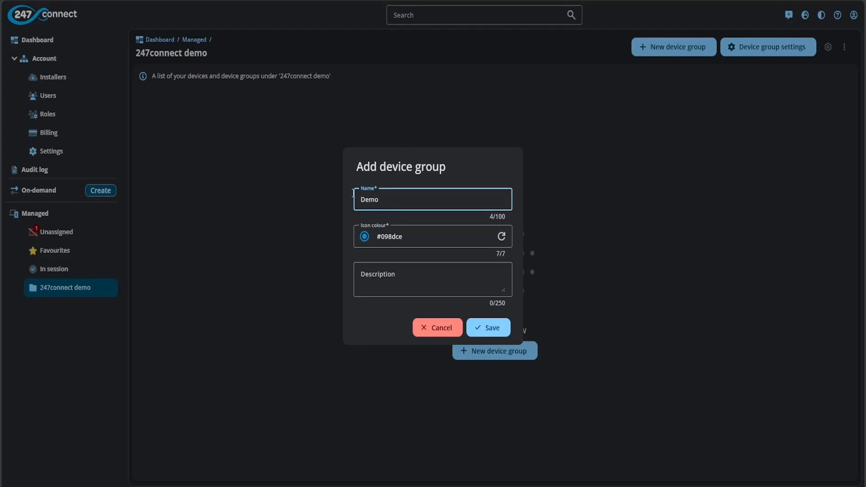
left_click(508, 236)
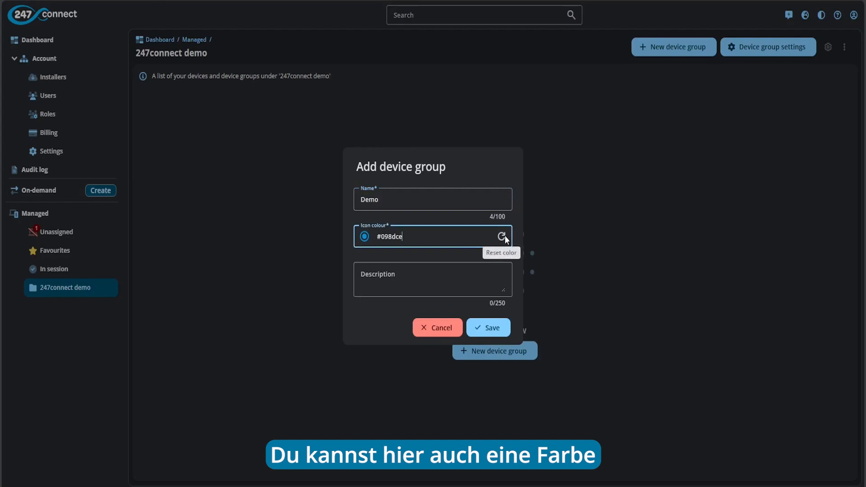
left_click(404, 277)
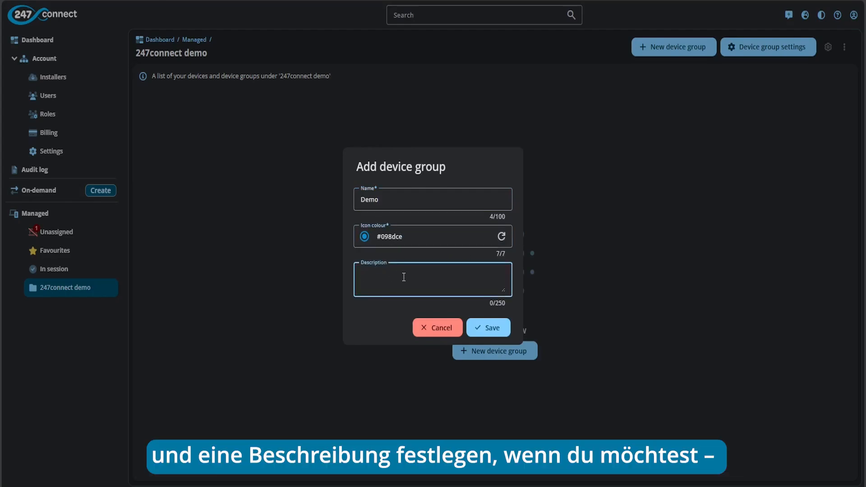
left_click(498, 331)
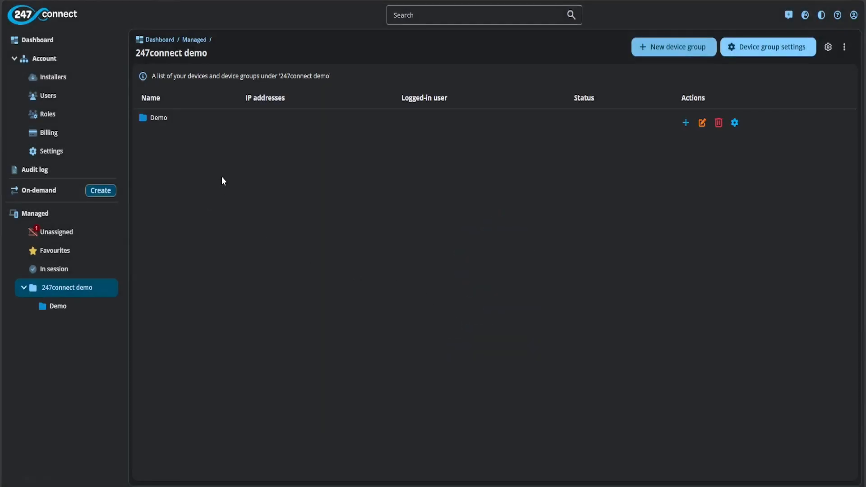
Step: Move the AR-WIN11 device from Unassigned into the Demo device group
left_click(73, 309)
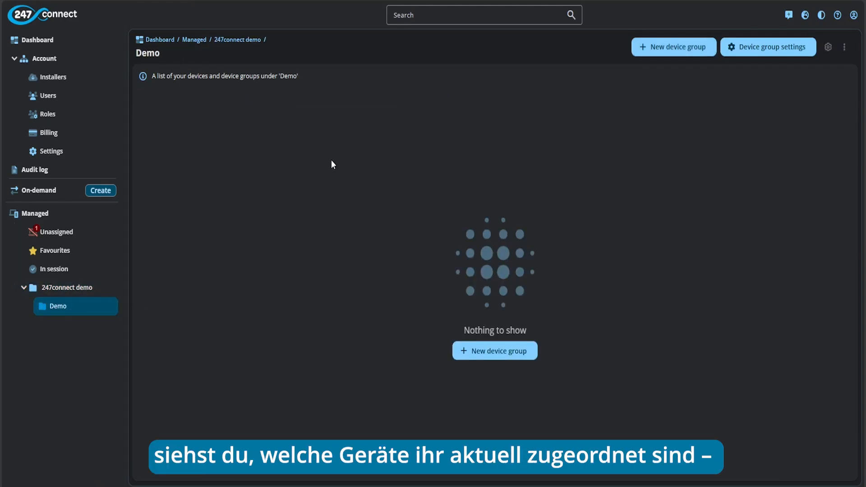
left_click(81, 238)
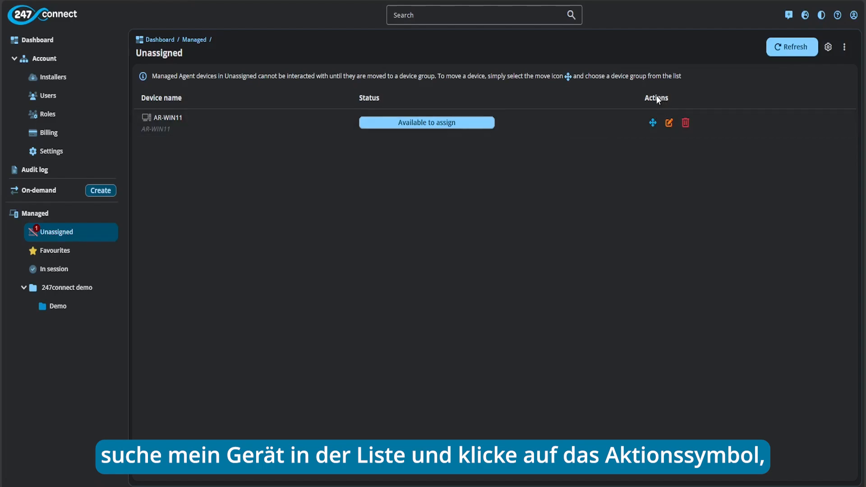
left_click(652, 122)
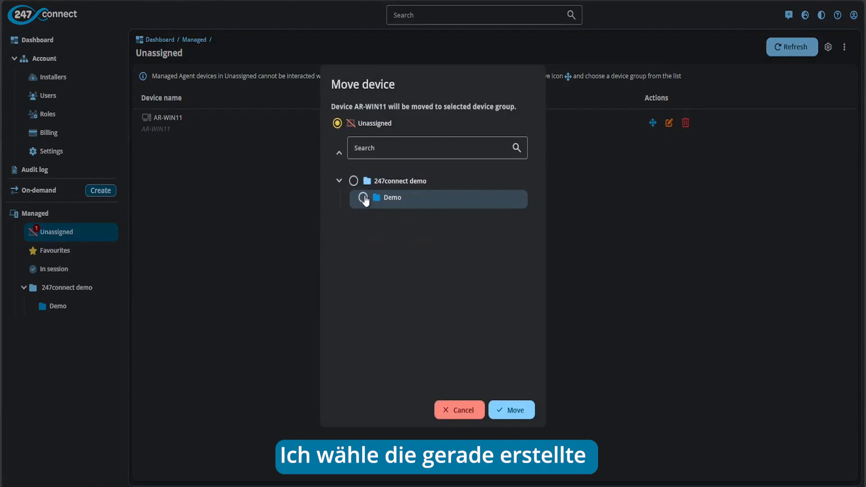
left_click(364, 198)
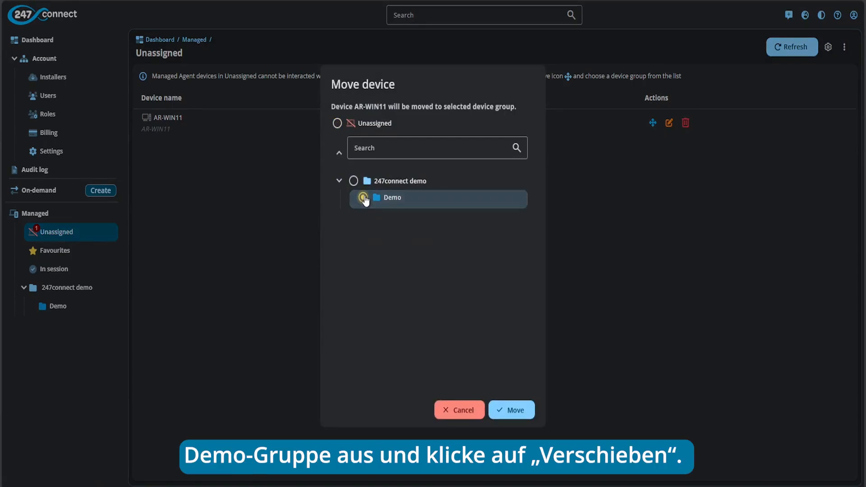
left_click(516, 410)
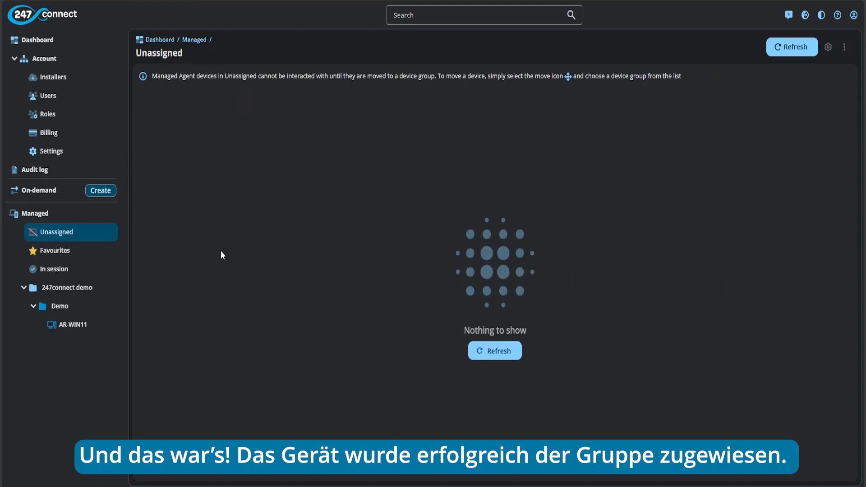
Step: Show AR-WIN11's device details: Windows 11 Enterprise x64, version 23H2, Available
left_click(72, 326)
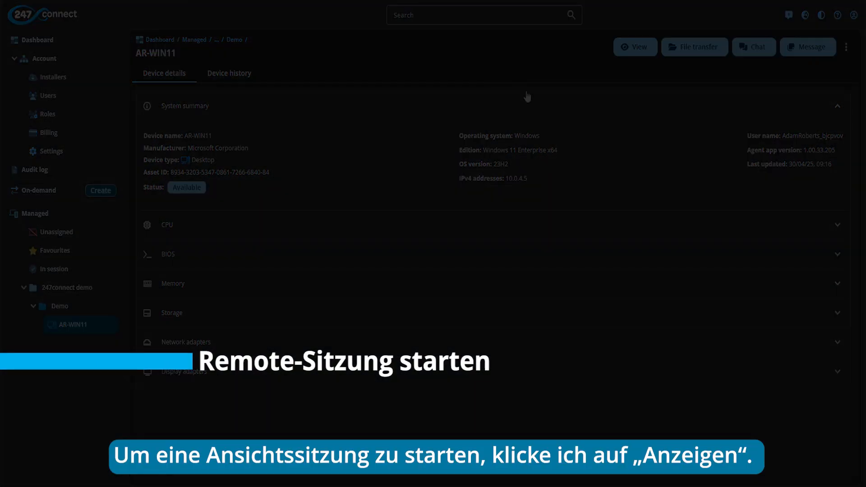
Step: Launch a remote viewing session to AR-WIN11 through the 247connect Remote app
left_click(629, 48)
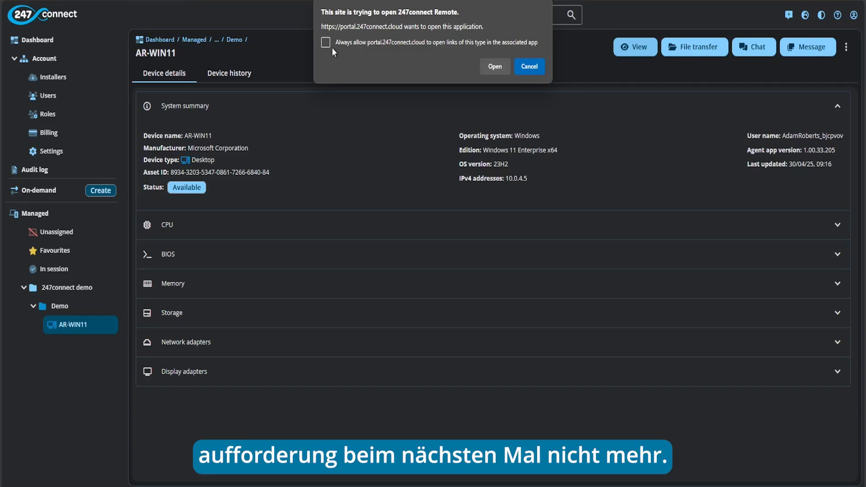
left_click(497, 66)
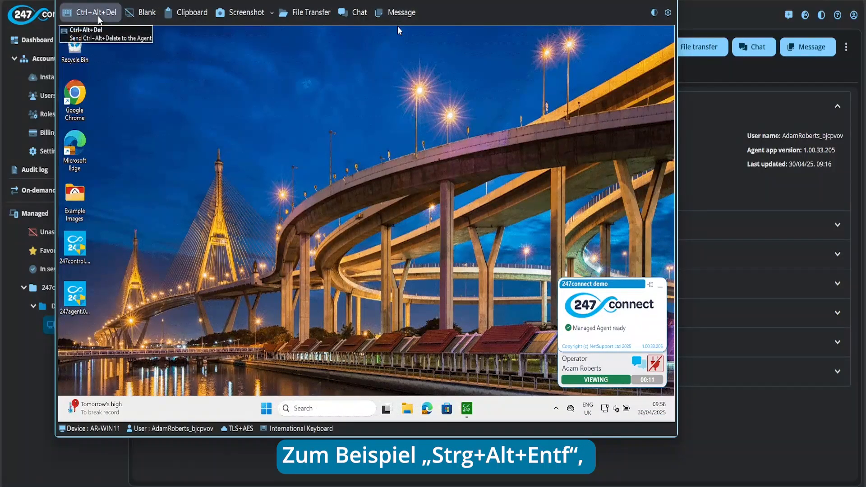
left_click(147, 15)
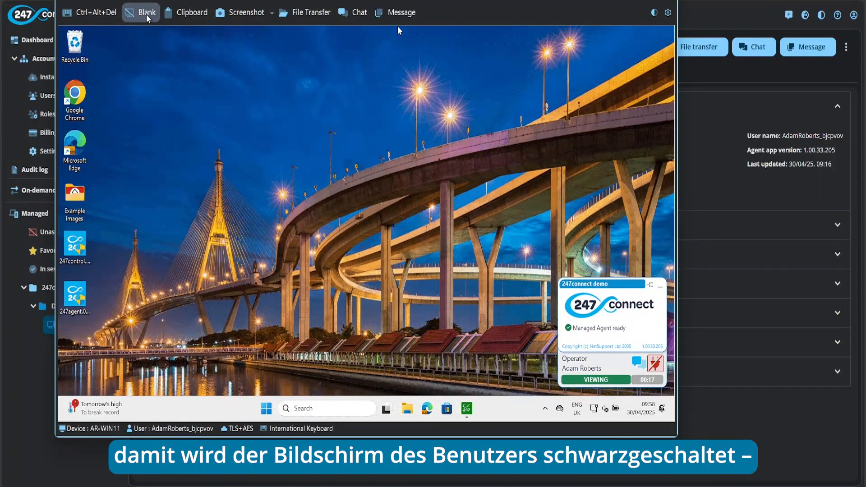
left_click(189, 14)
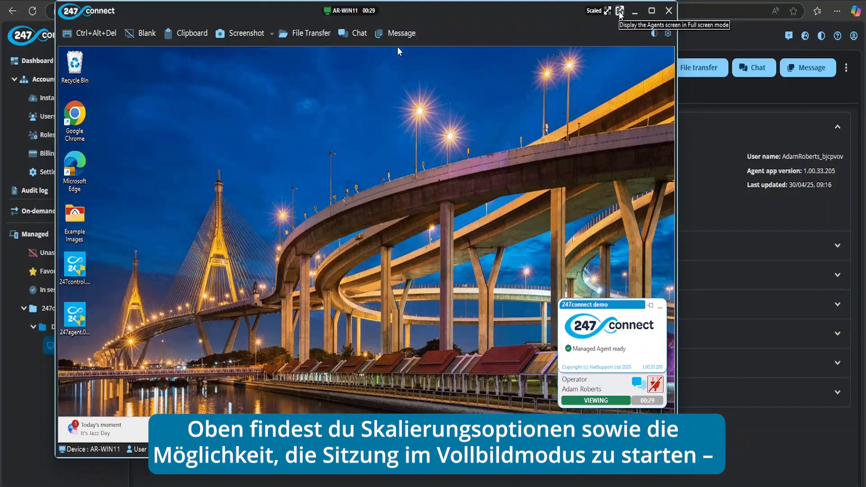
left_click(619, 10)
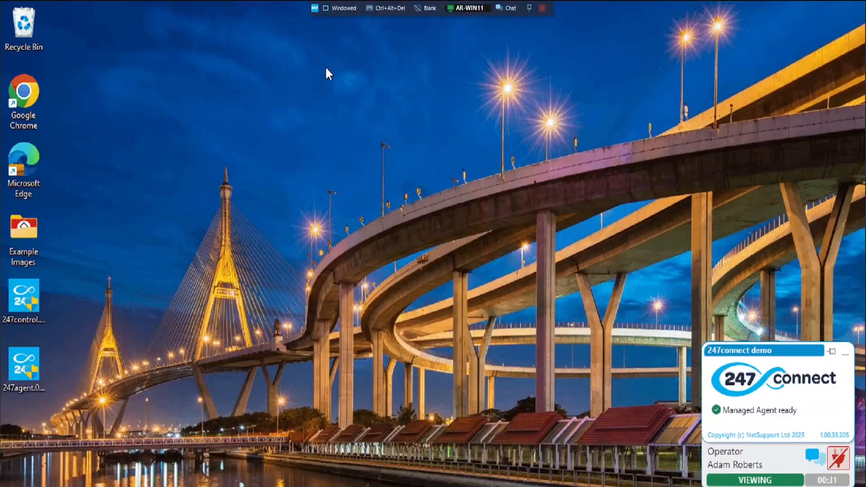
left_click(336, 9)
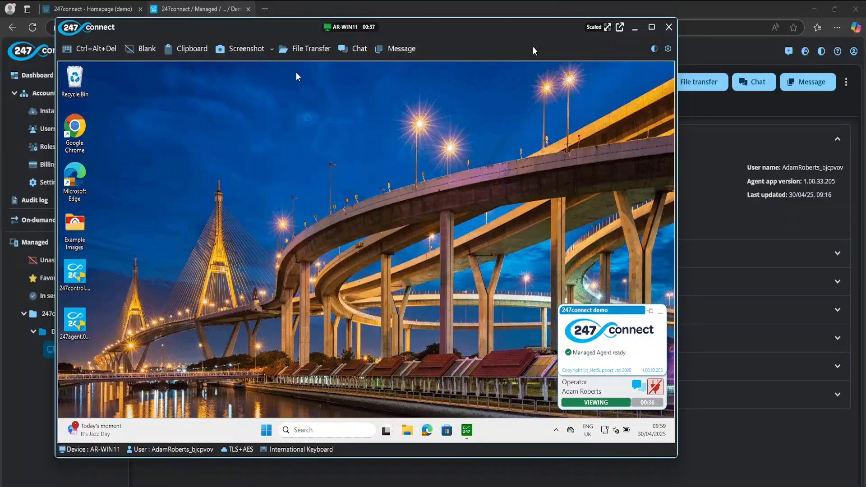
Step: Close the remote session and show the Demo group listing AR-WIN11 at 10.0.4.5
left_click(669, 26)
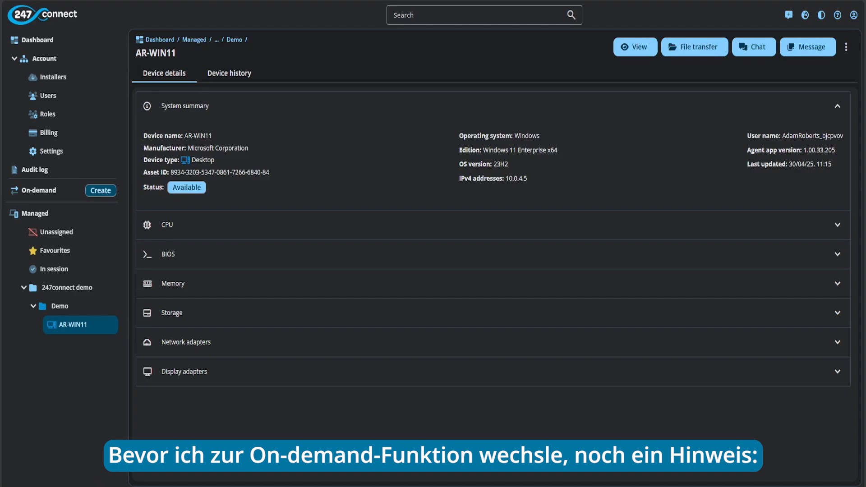
left_click(79, 306)
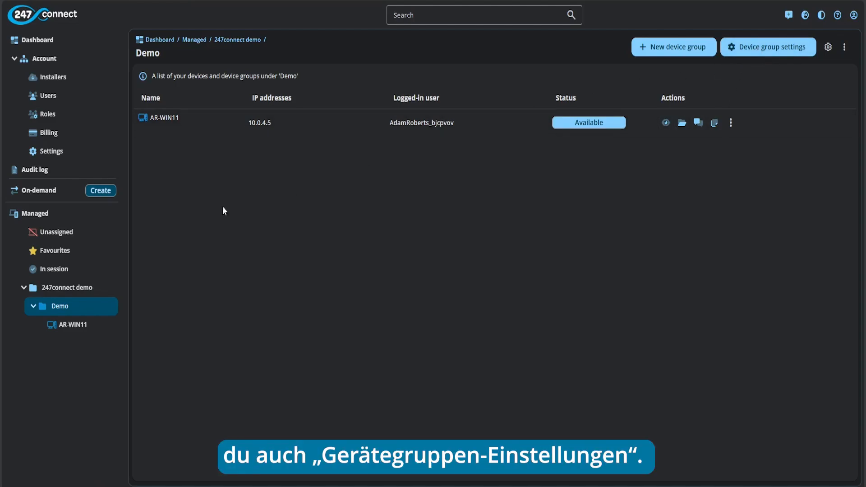
Step: Review the Demo group settings without changes and switch to the empty On-demand sessions list
left_click(110, 309)
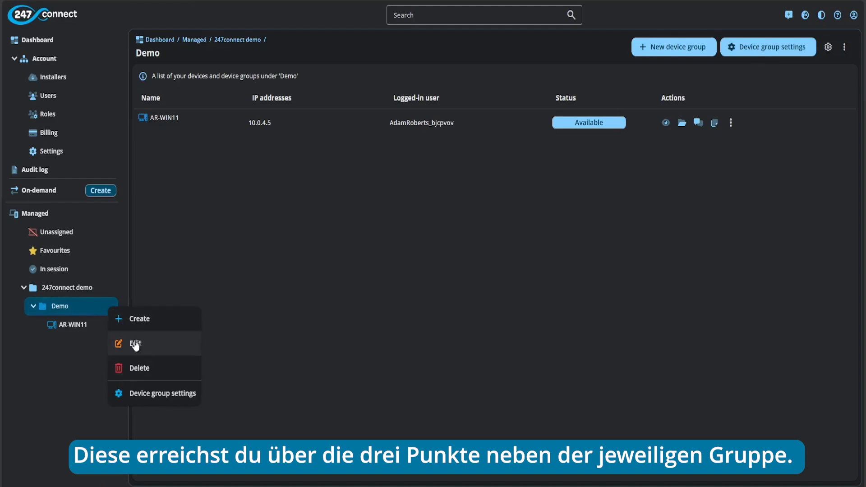
left_click(164, 392)
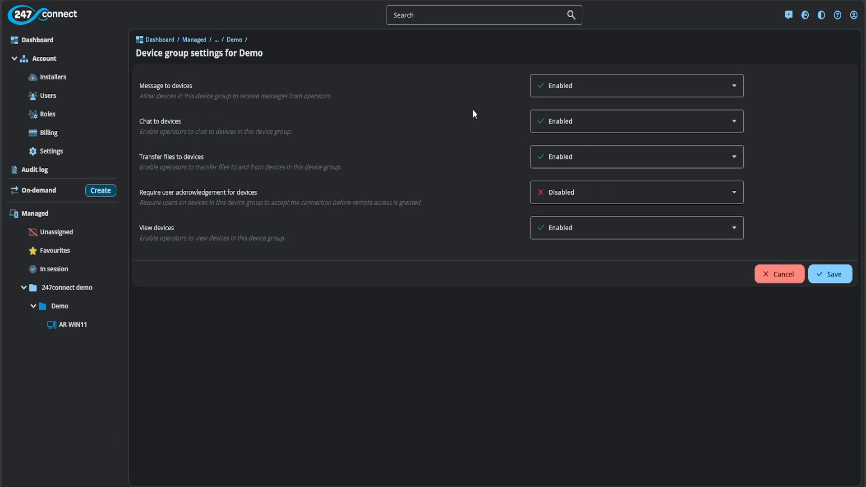
left_click(61, 197)
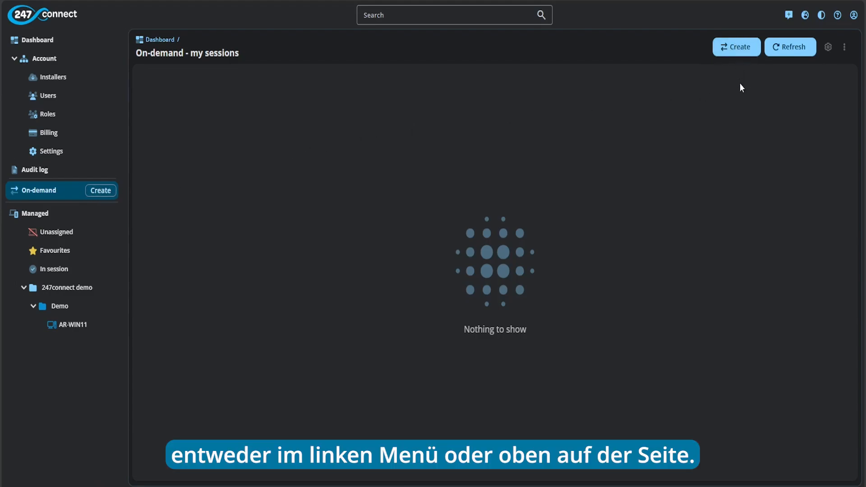
Step: Create an on-demand session with the default name, copying its invitation link before saving
left_click(741, 50)
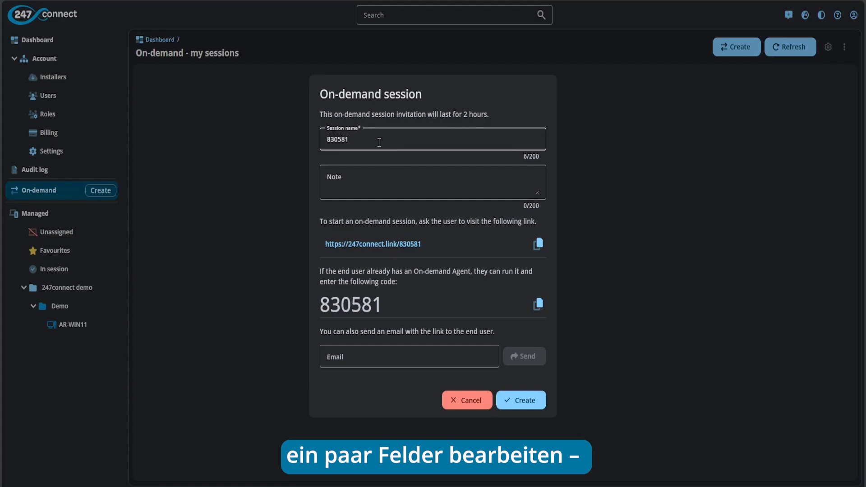
left_click_drag(379, 142, 311, 139)
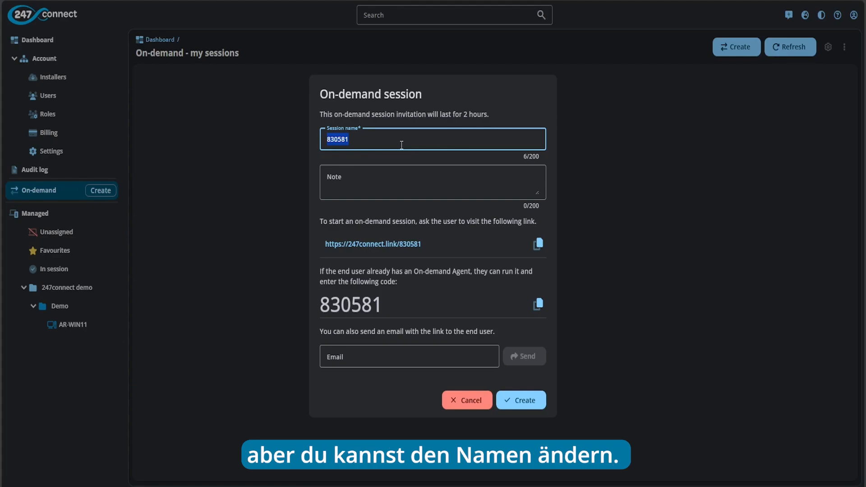
left_click(382, 183)
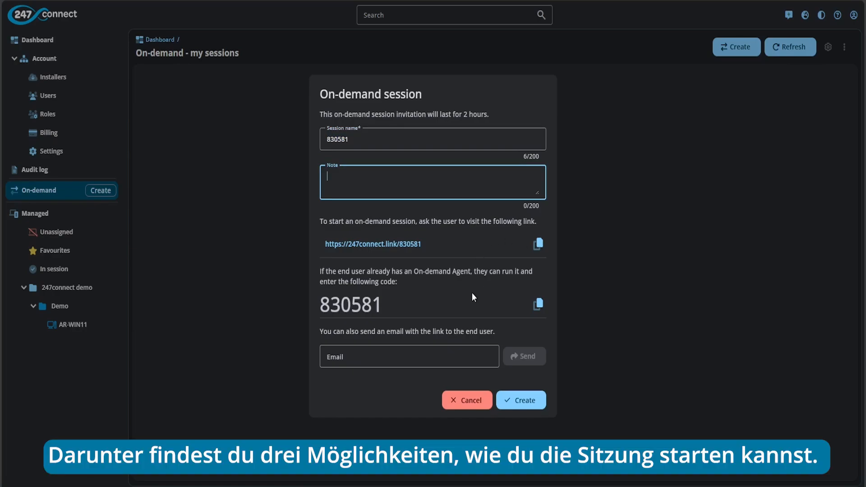
left_click(537, 243)
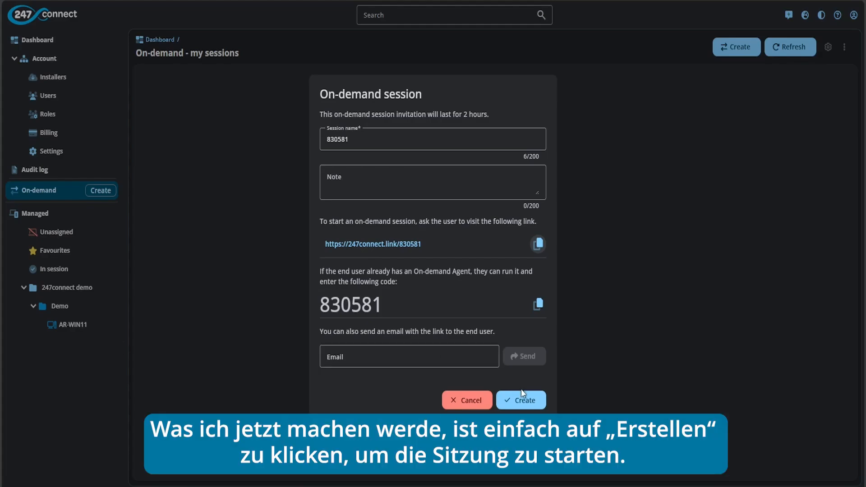
left_click(532, 404)
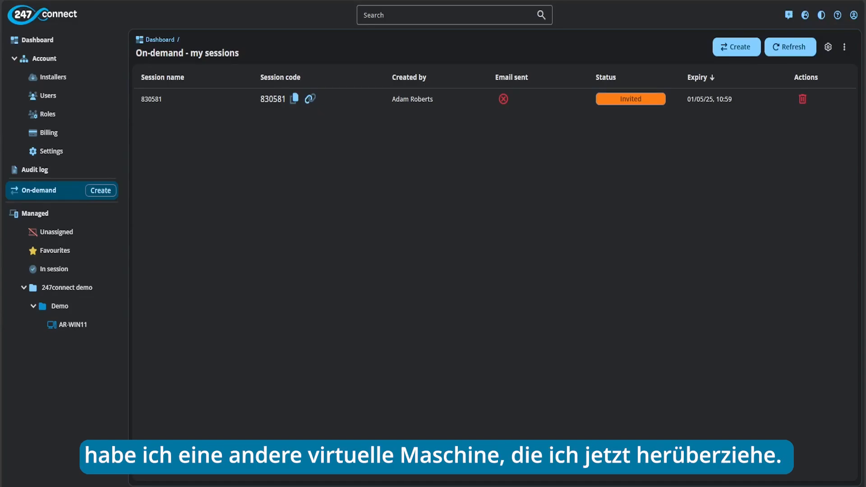
Step: Open the session invitation link in Chrome on the second VM and copy the session code
left_click_drag(865, 43, 567, 27)
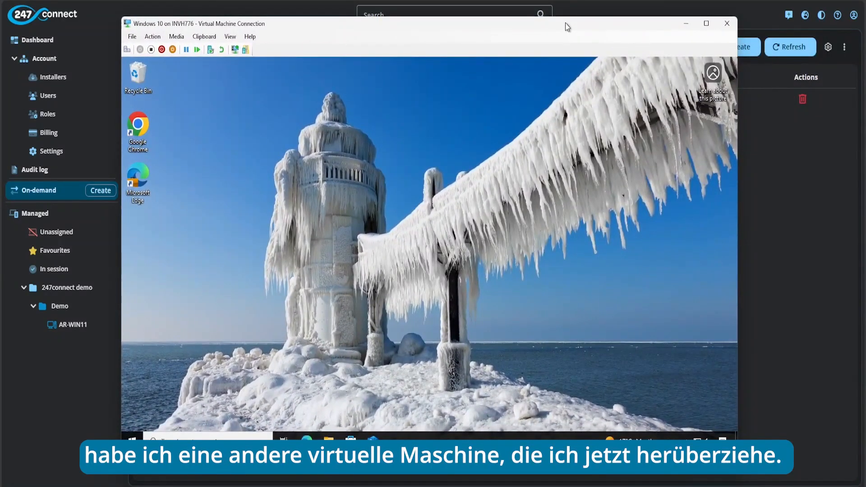
double_click(138, 131)
left_click(202, 37)
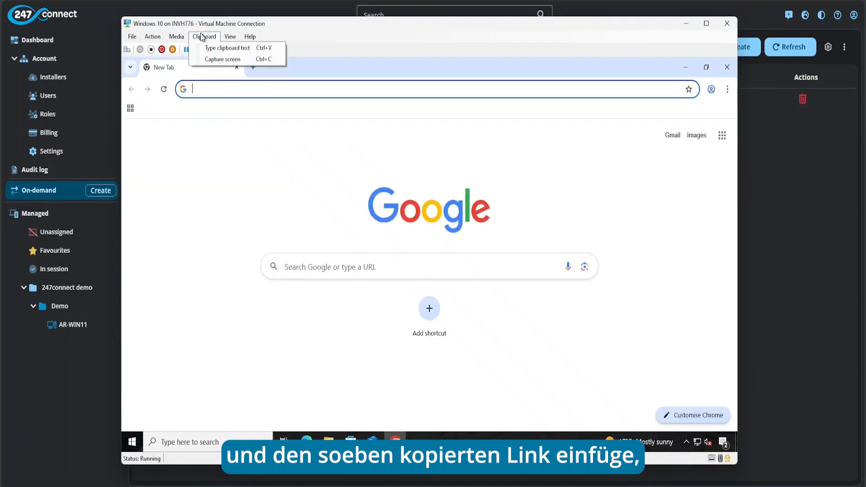
left_click(224, 48)
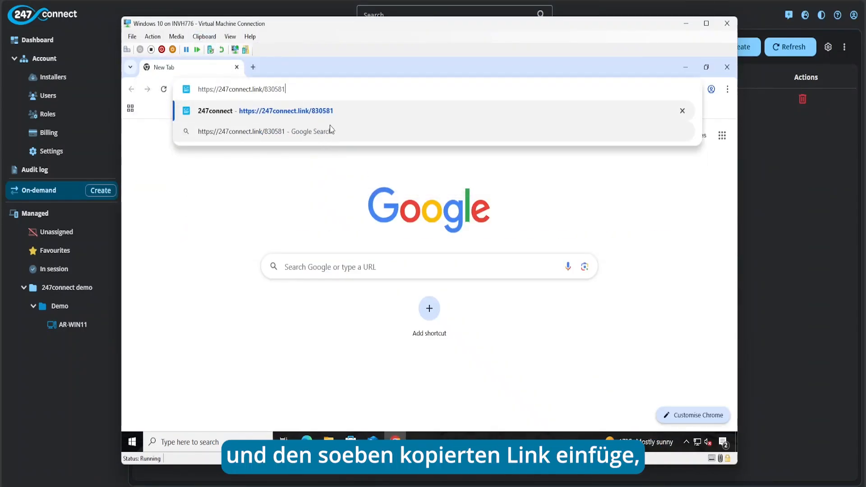
key("Return")
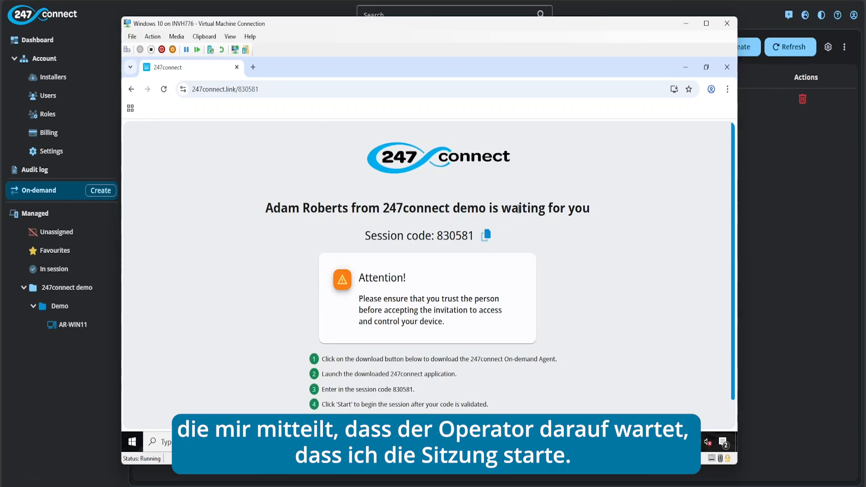
left_click(490, 242)
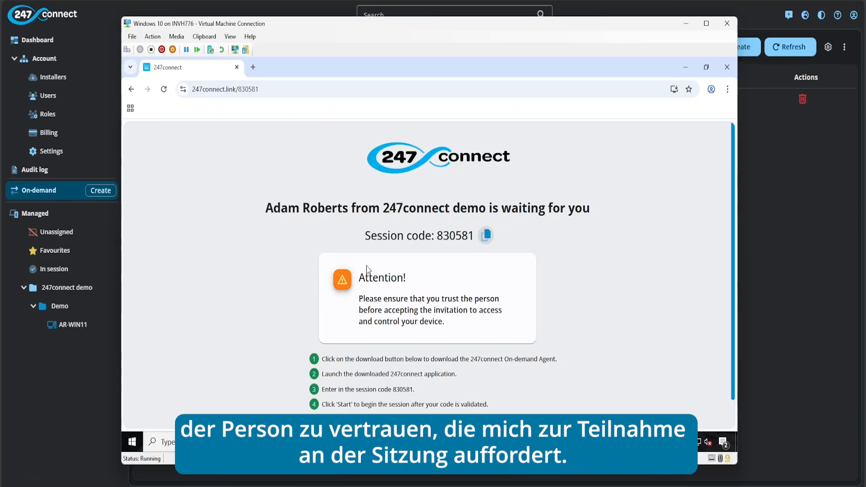
scroll(369, 257, "down", 1)
scroll(369, 257, "down", 1)
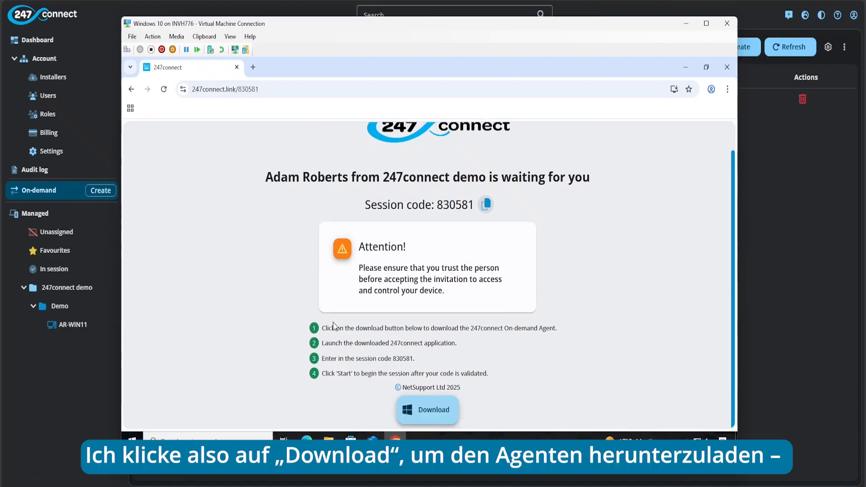
Step: Download and run 247connect.exe on the VM, enter the session code and start joining
left_click(431, 414)
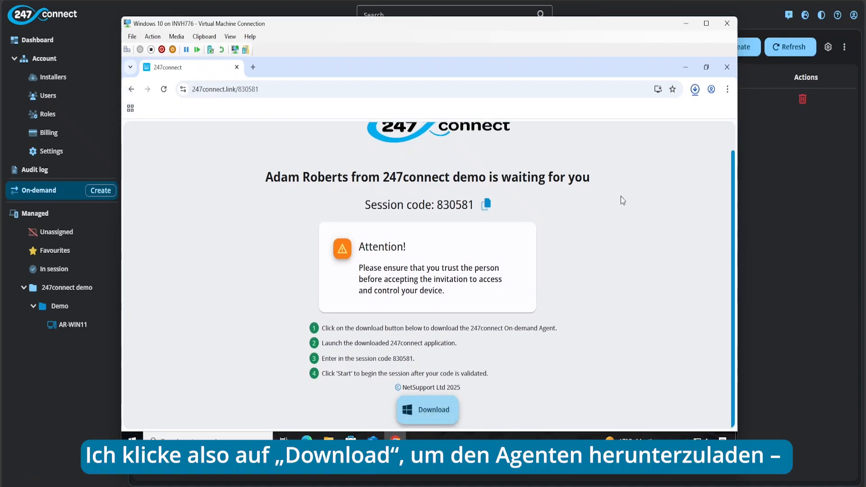
left_click(695, 89)
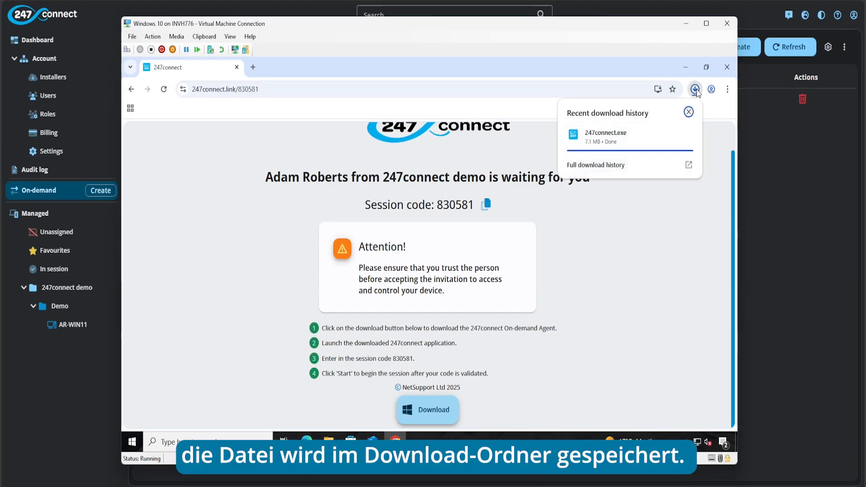
double_click(615, 138)
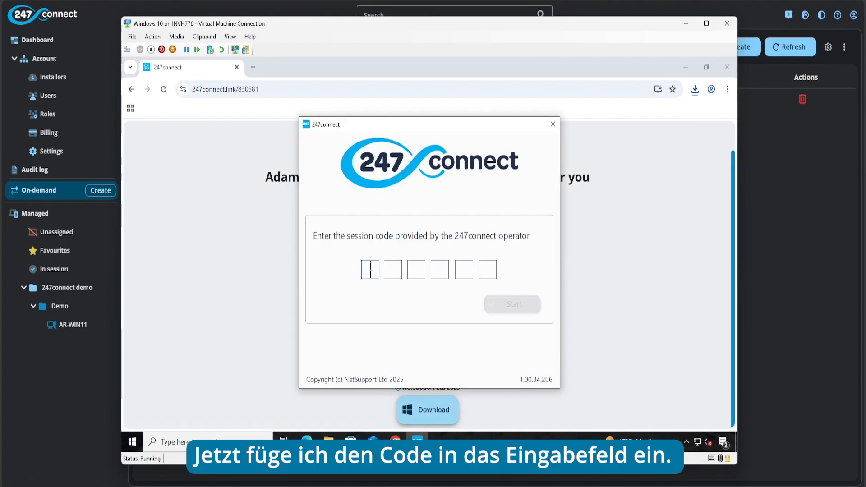
key("ctrl+v")
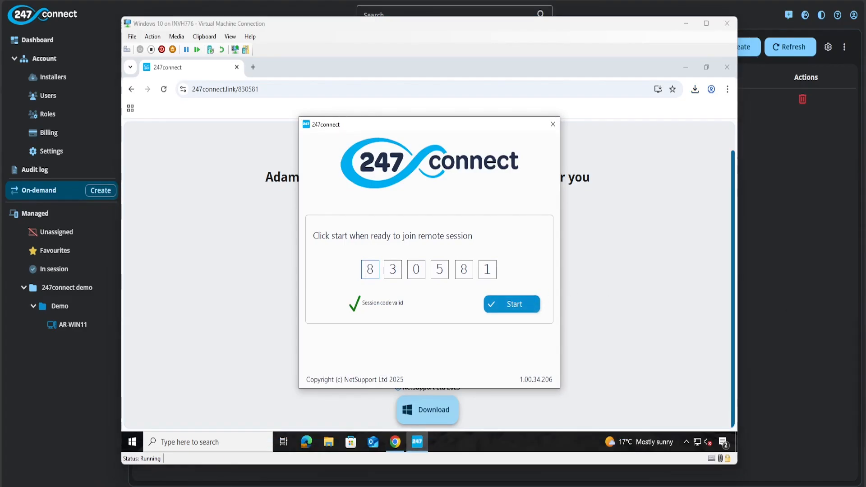
left_click(525, 304)
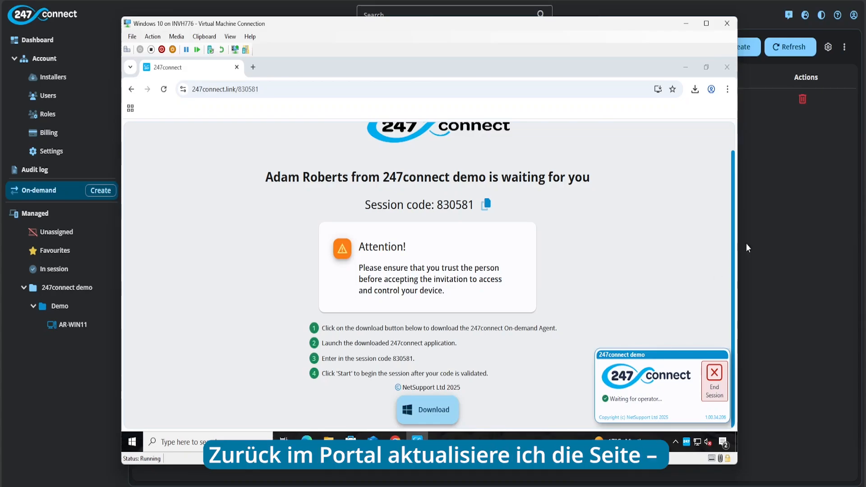
Step: Return to the 247connect portal and refresh the On-demand sessions list so the session shows Available
left_click(786, 188)
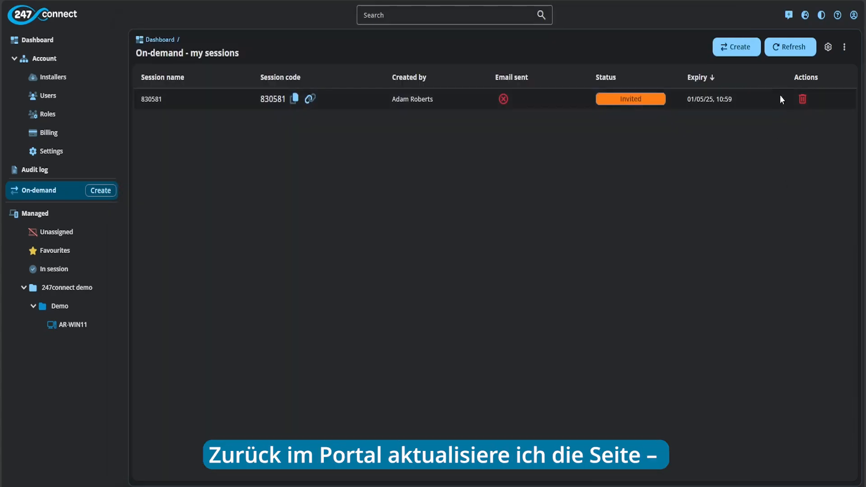
left_click(787, 53)
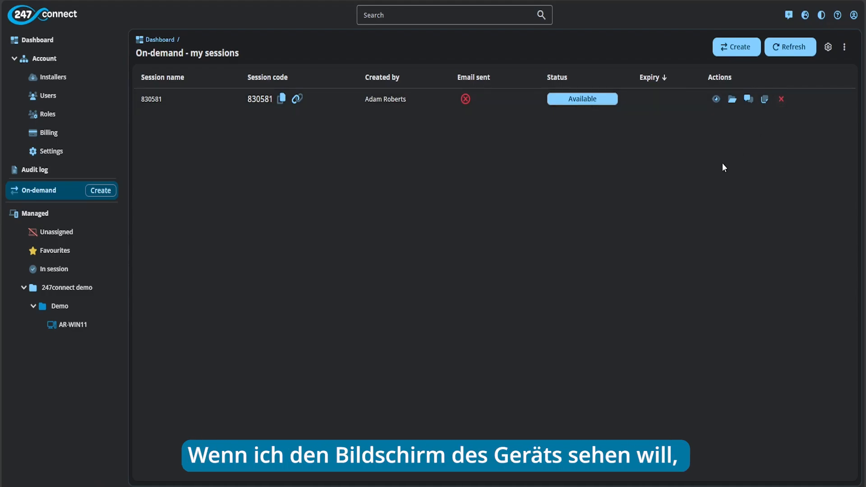
Step: View the AR-WIN10 device, allow 247connect Remote to launch, and bring the Windows 10 VM forward
left_click(716, 99)
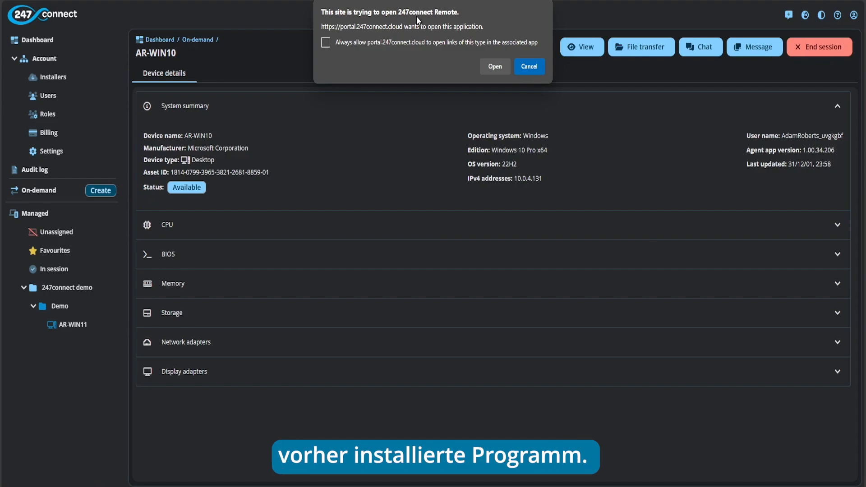
left_click(495, 66)
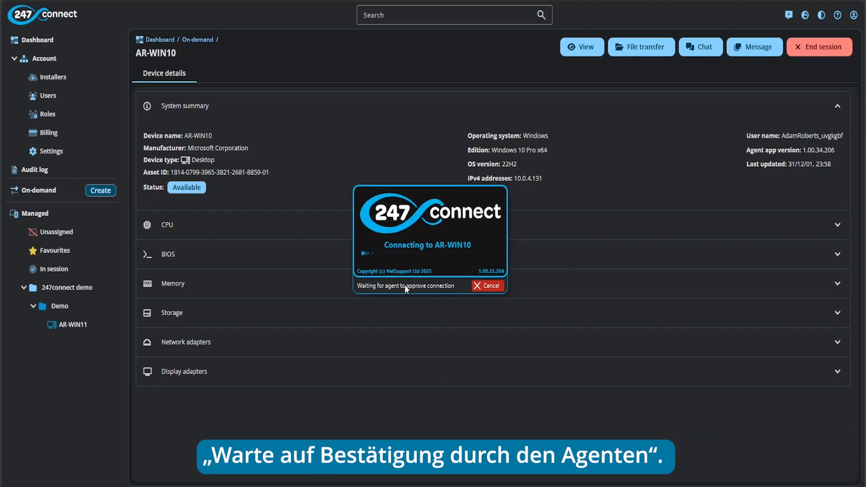
left_click_drag(436, 196, 103, 15)
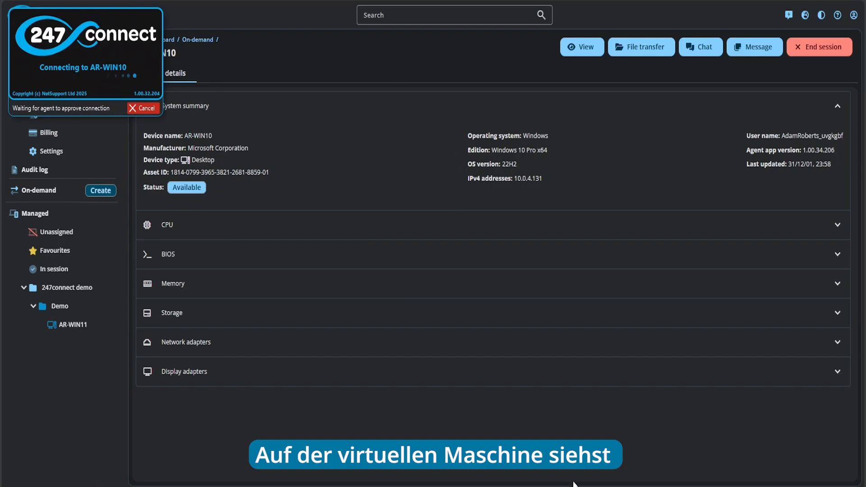
mouse_move(573, 483)
left_click(596, 435)
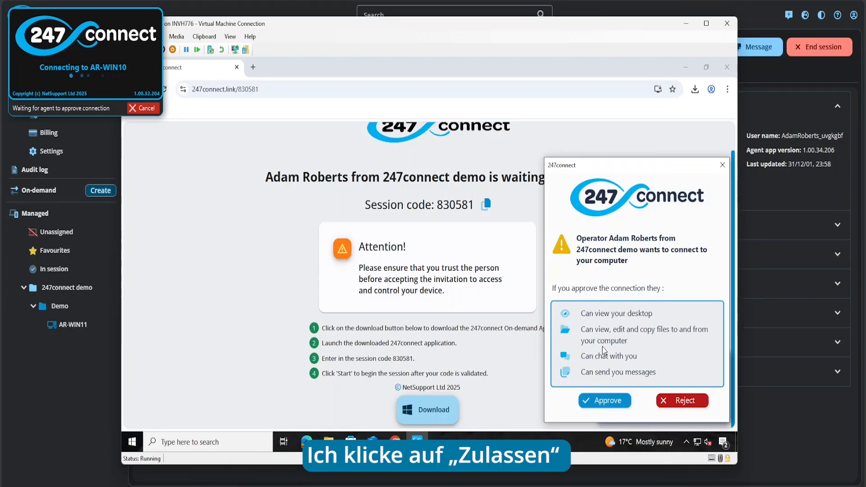
Step: Approve the connection request, minimize the VM, and position the remote viewer showing AR-WIN10's desktop
left_click(605, 400)
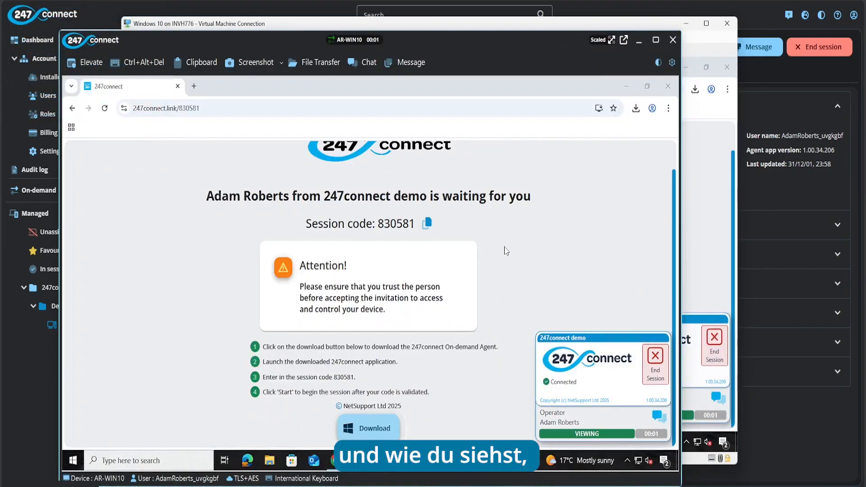
left_click(686, 23)
left_click_drag(499, 43, 563, 21)
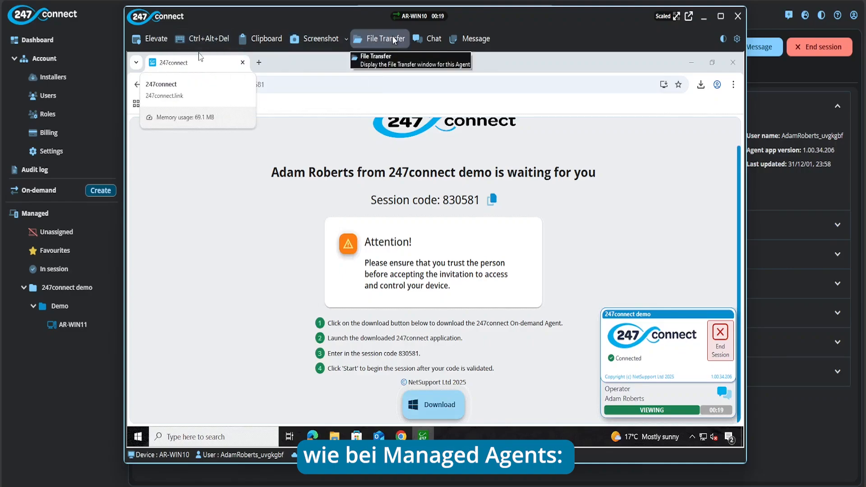
left_click(273, 40)
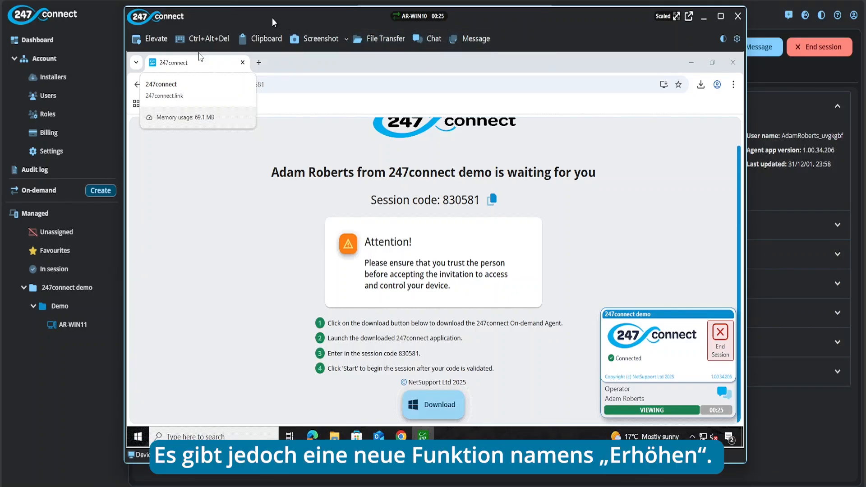
left_click_drag(272, 19, 269, 19)
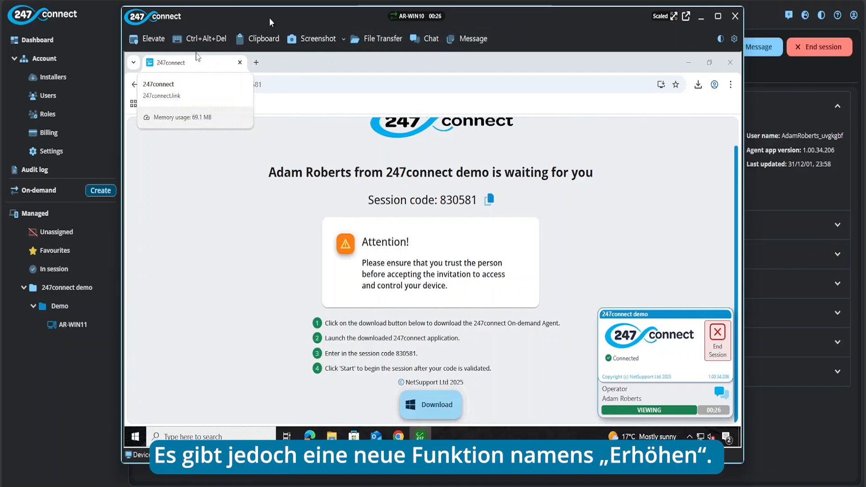
Step: Try Elevate but cancel the credentials prompt, then close the remote session viewer
left_click(157, 39)
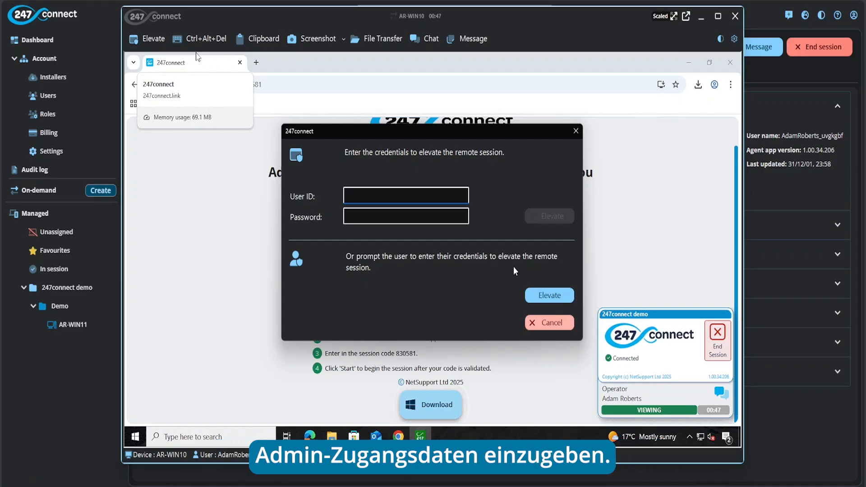
left_click(562, 321)
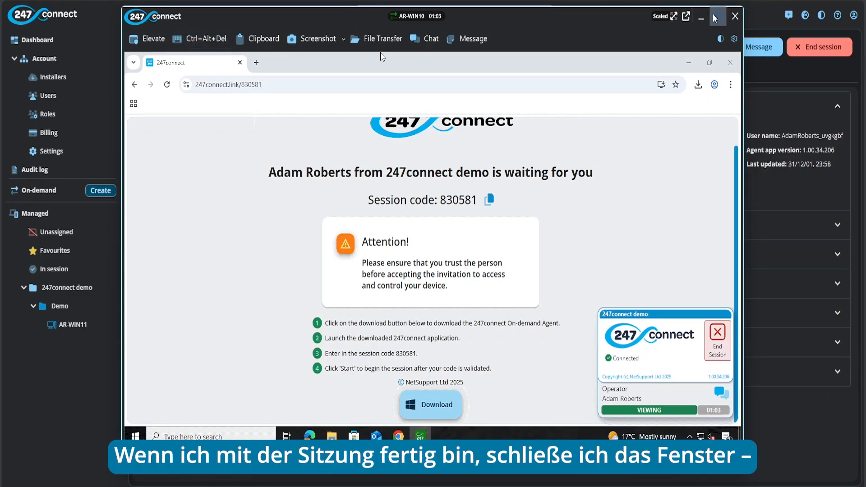
left_click(736, 17)
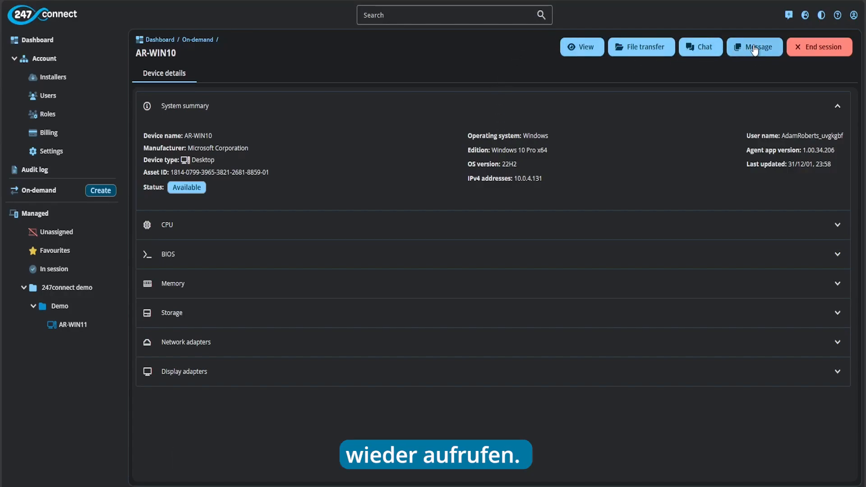
Step: Reopen AR-WIN10's device details, then end the session from the Windows 10 VM and confirm End
left_click(60, 193)
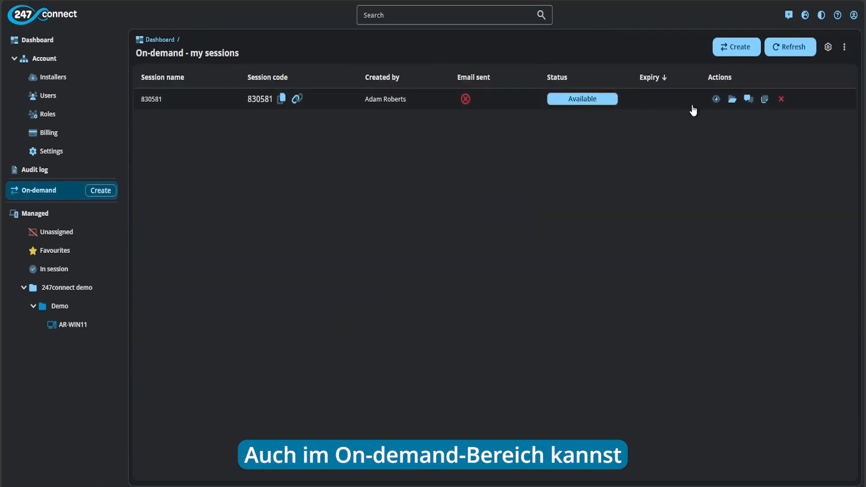
left_click(200, 105)
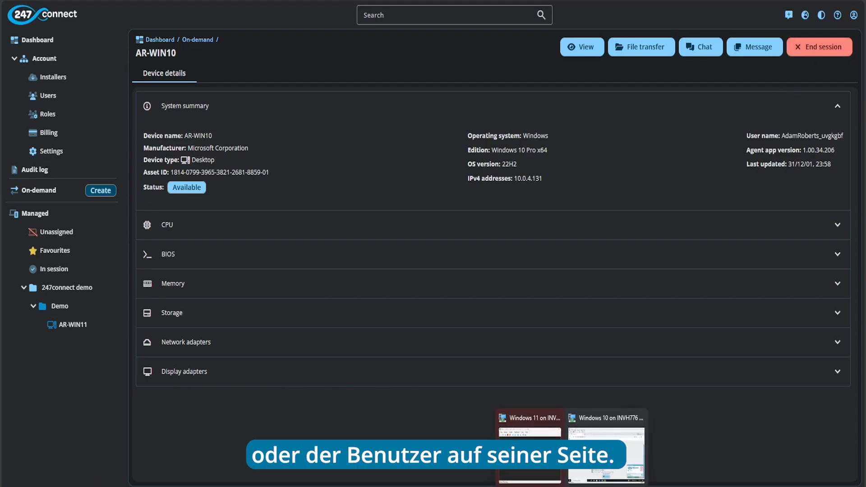
left_click(583, 471)
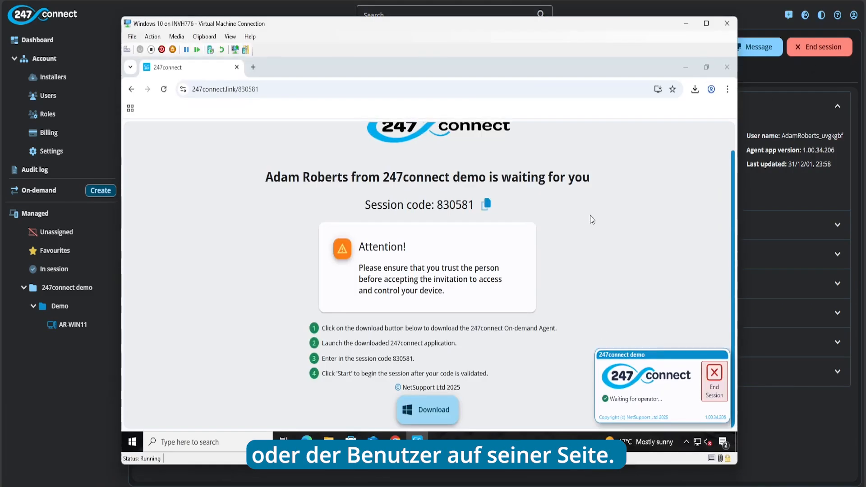
left_click(714, 380)
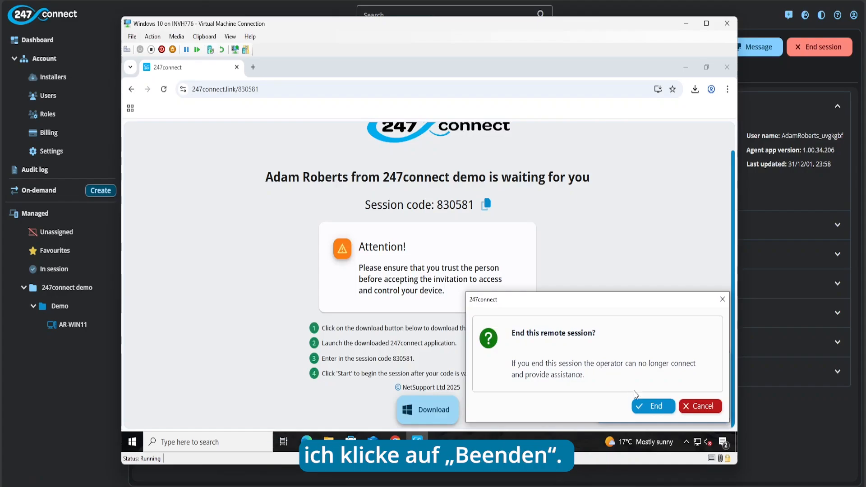
left_click(645, 405)
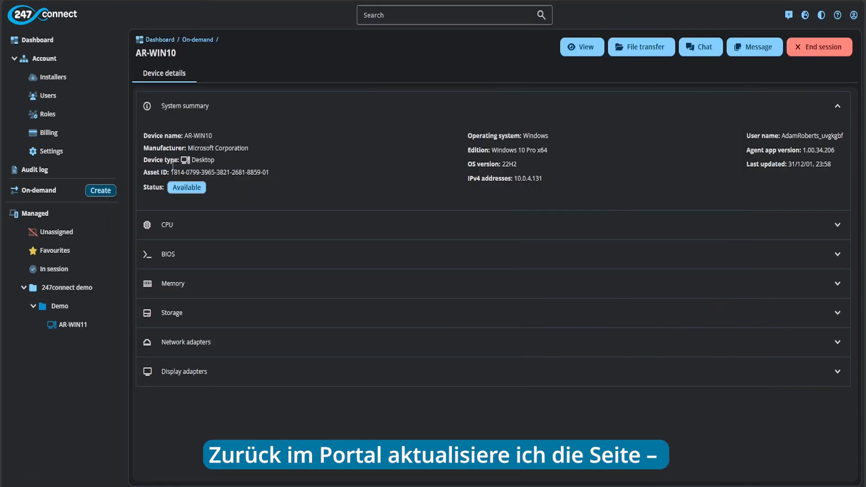
Step: Refresh the now-empty On-demand sessions list, then go to Account > Users
left_click(66, 194)
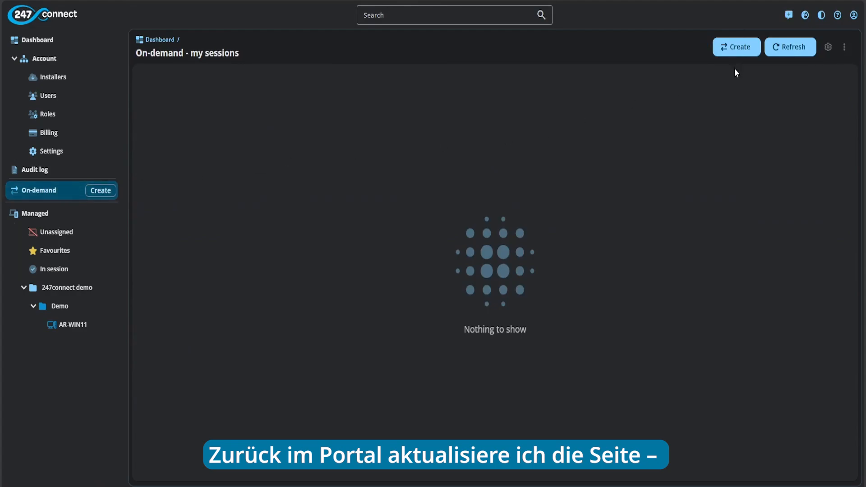
left_click(776, 45)
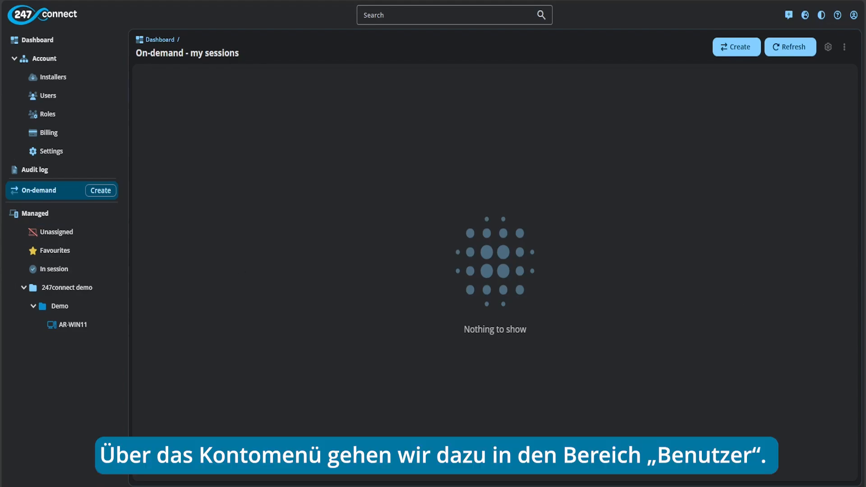
left_click(74, 93)
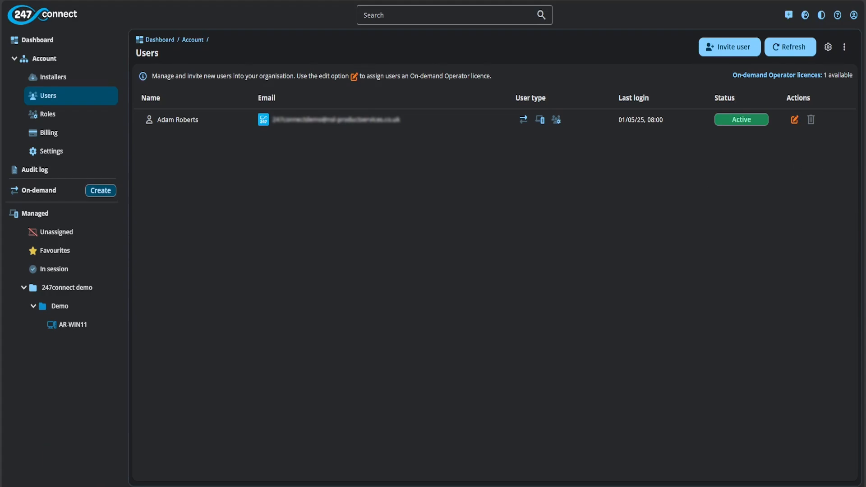
Step: Invite a new user by pasting their e-mail address, choosing Local authentication, and sending it
left_click(722, 48)
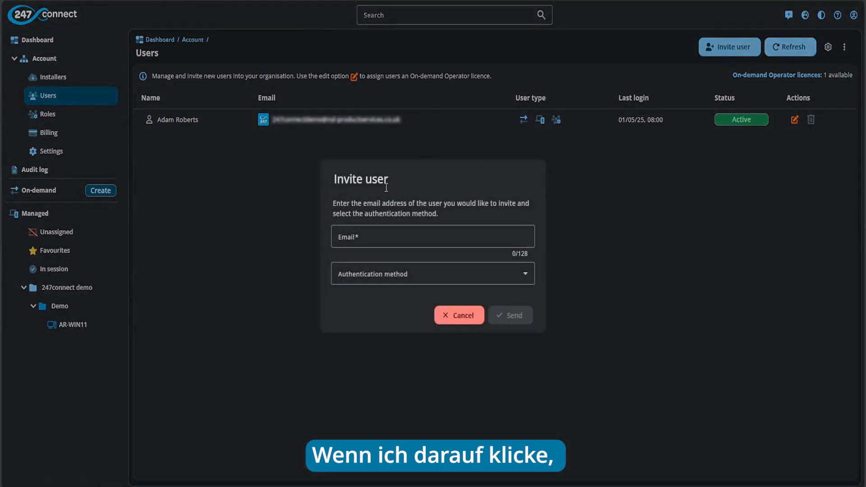
left_click(376, 231)
key("ctrl+v")
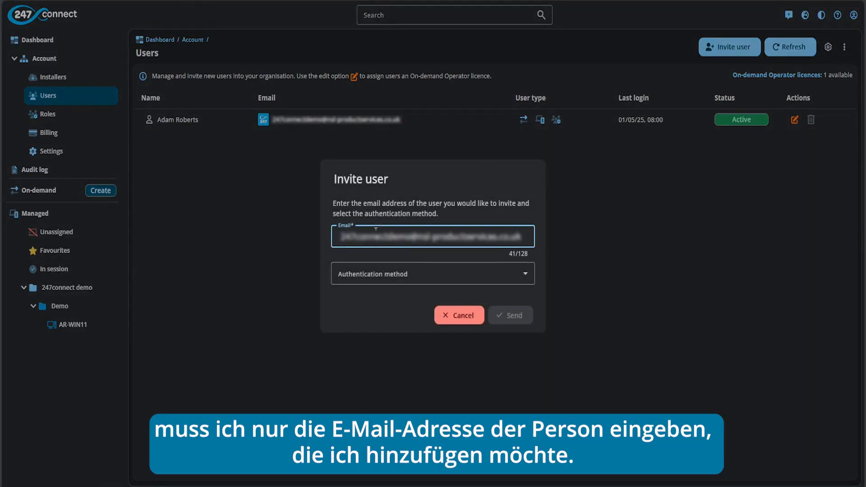
left_click(487, 278)
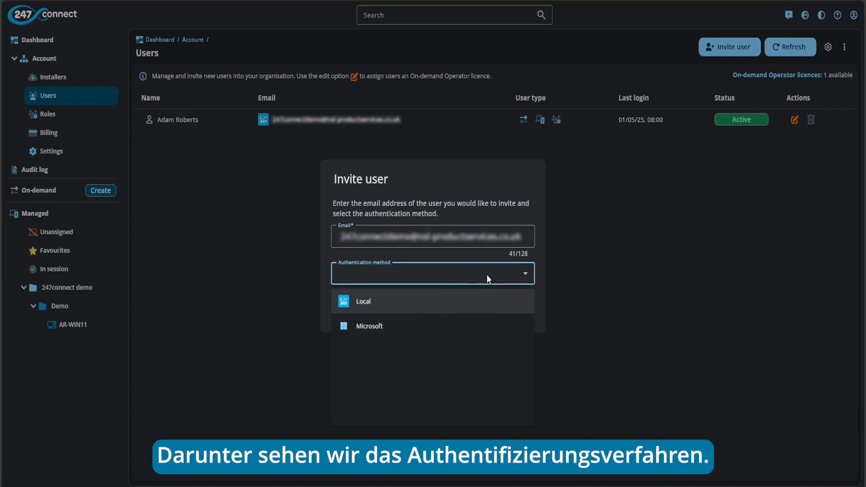
left_click(417, 308)
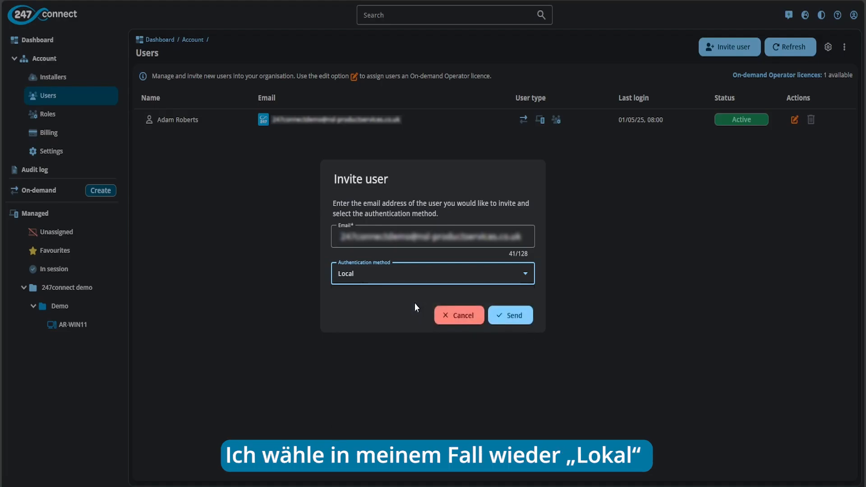
left_click(500, 316)
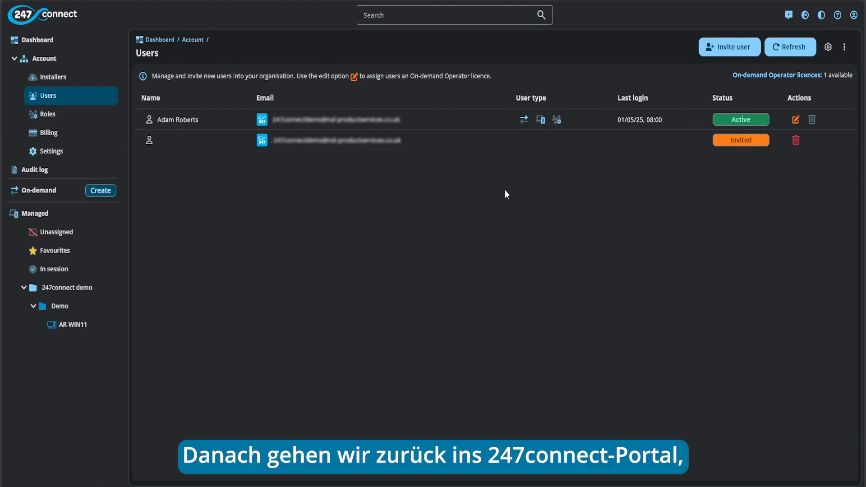
Step: Refresh the Users list to show the invited user as Active
left_click(781, 52)
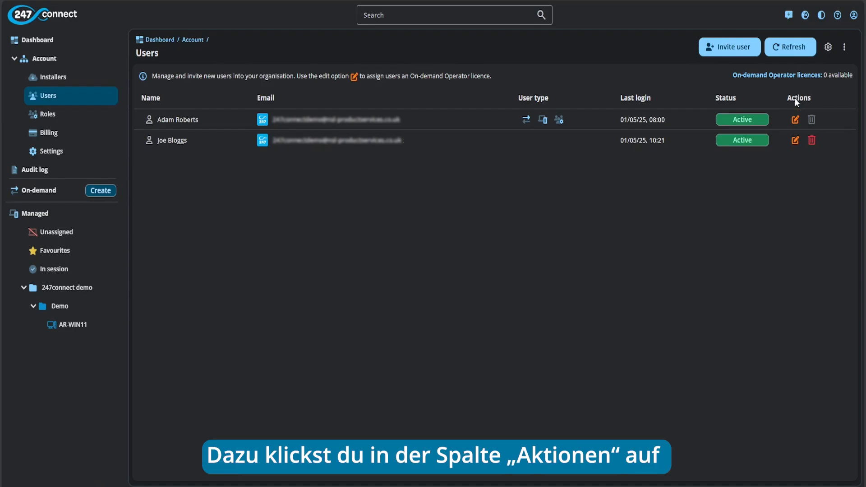
Step: Edit the second user, set their On-demand operator licence to Assigned, and save
left_click(795, 141)
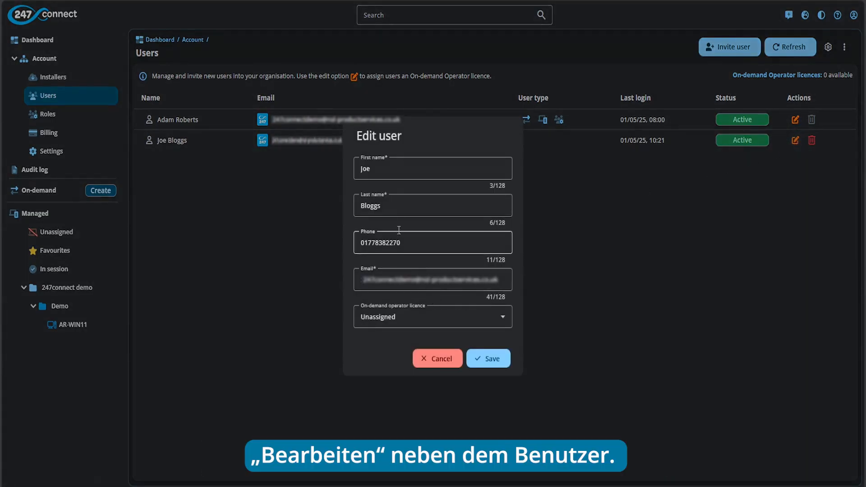
left_click(432, 321)
left_click(427, 368)
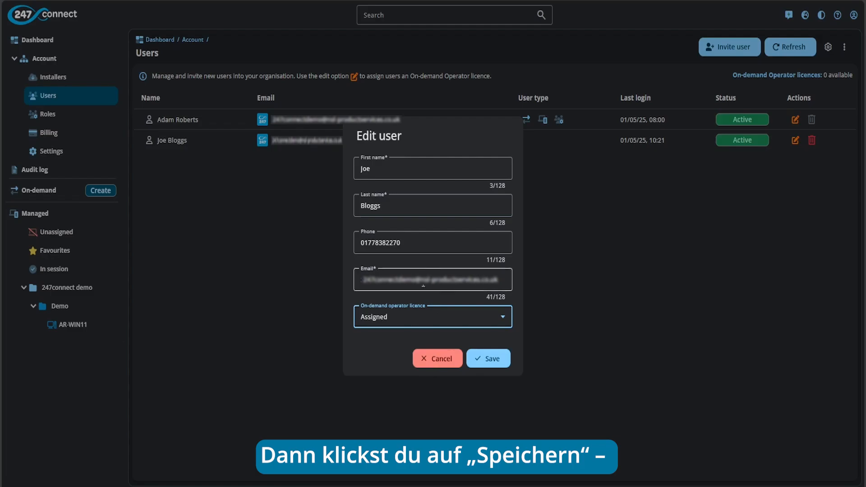
left_click(487, 359)
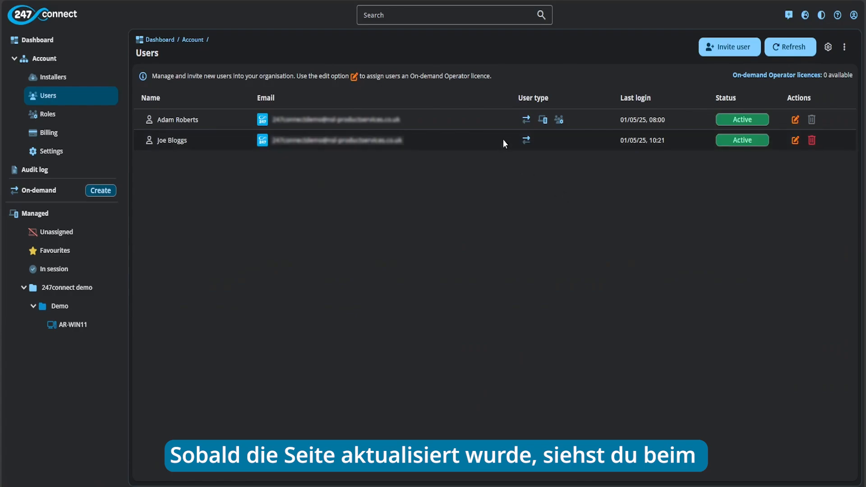
mouse_move(532, 150)
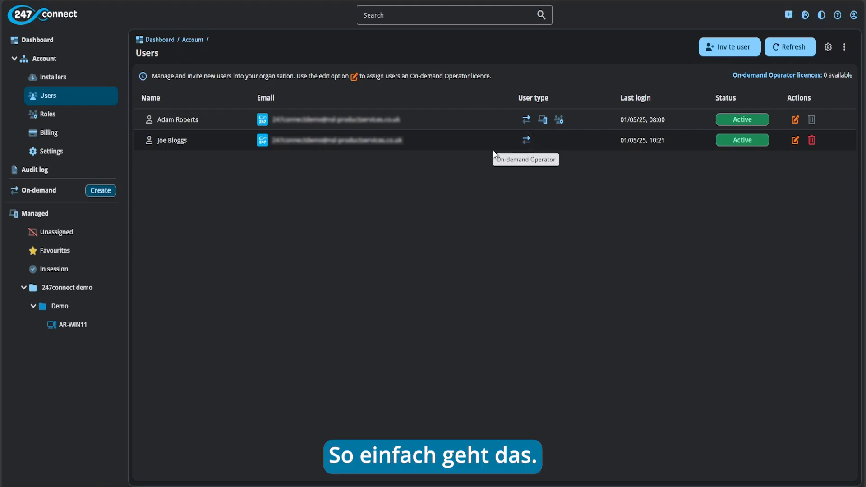
Step: Go to Account > Roles and open a blank Add role form
left_click(47, 114)
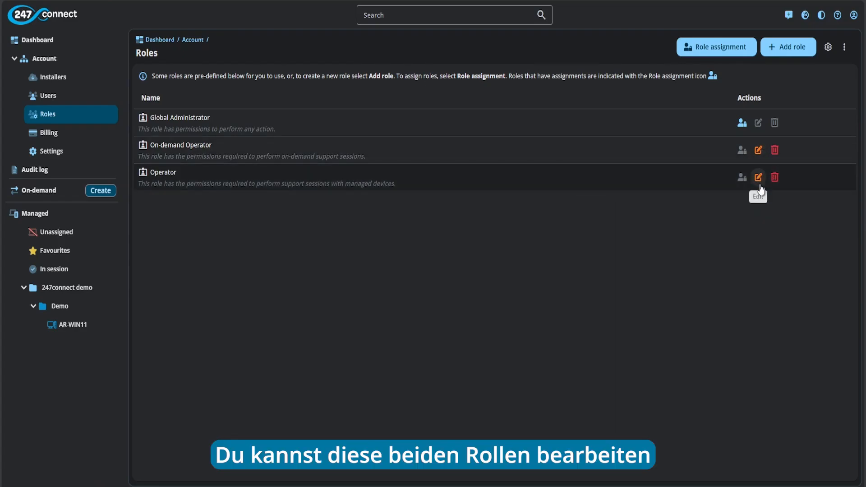
left_click(787, 54)
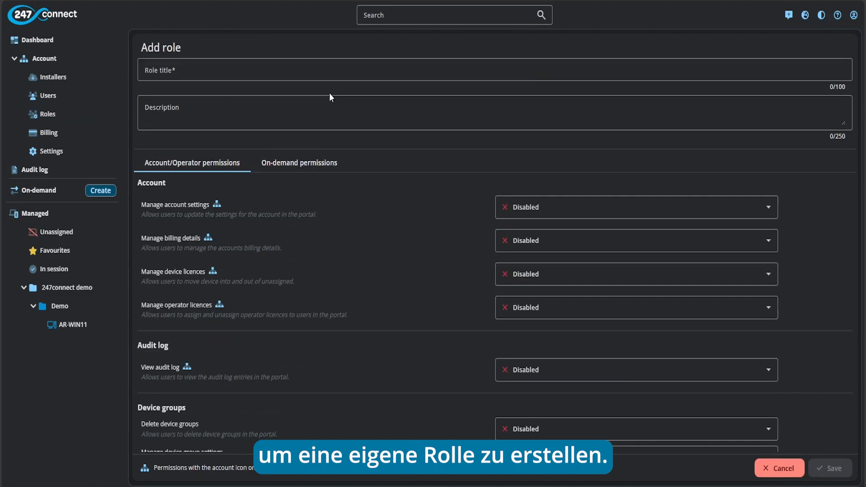
Step: Title the new role 'Demo' and leave its description blank
left_click(231, 69)
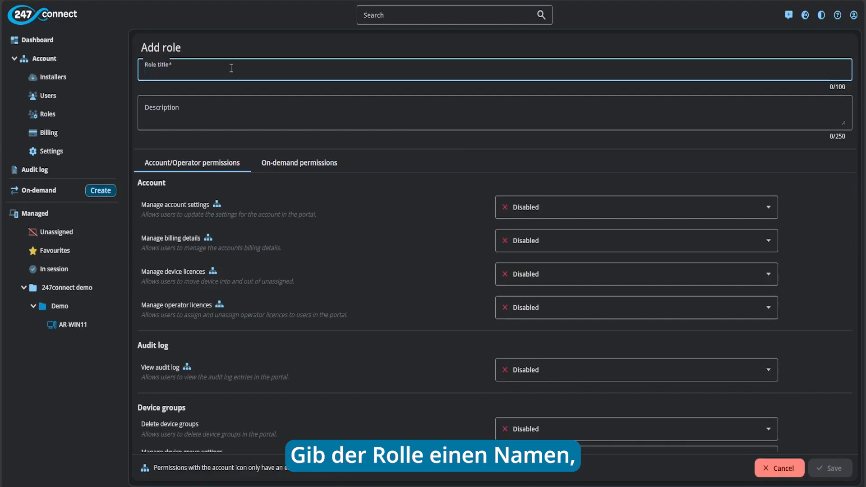
type("Demo")
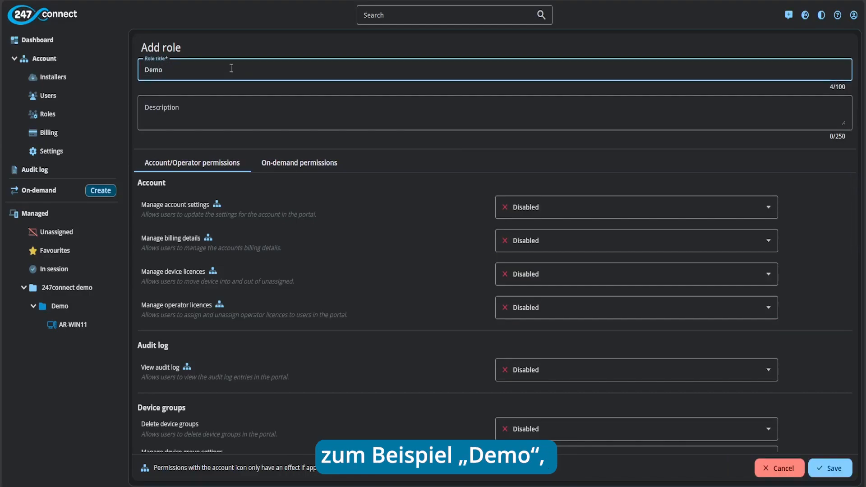
left_click(218, 109)
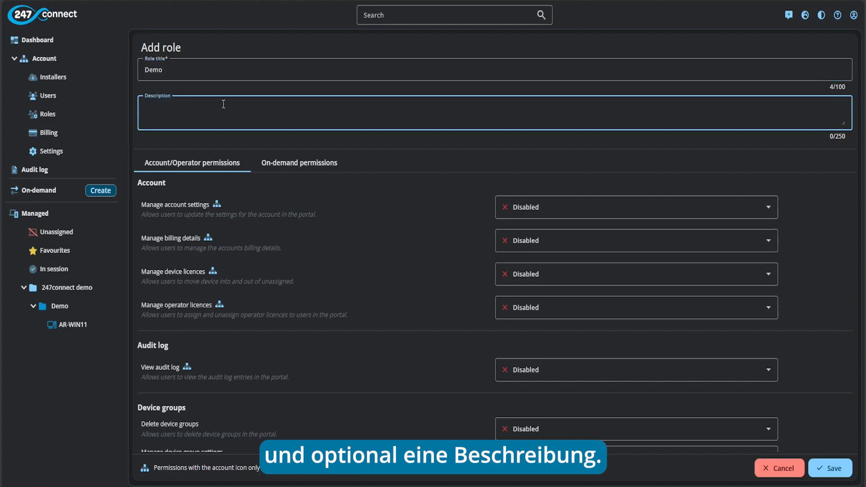
left_click(241, 134)
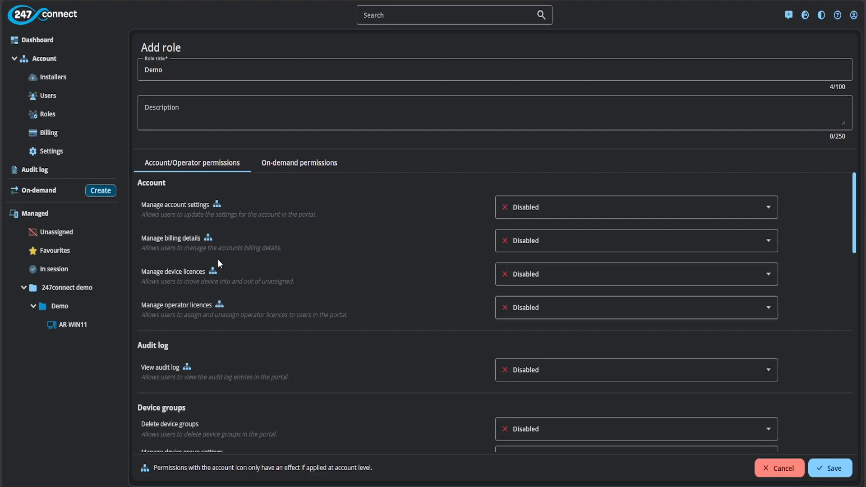
Step: Review the Demo role's account permissions, then show its On-demand permissions, all still Disabled
scroll(221, 258, "down", 7)
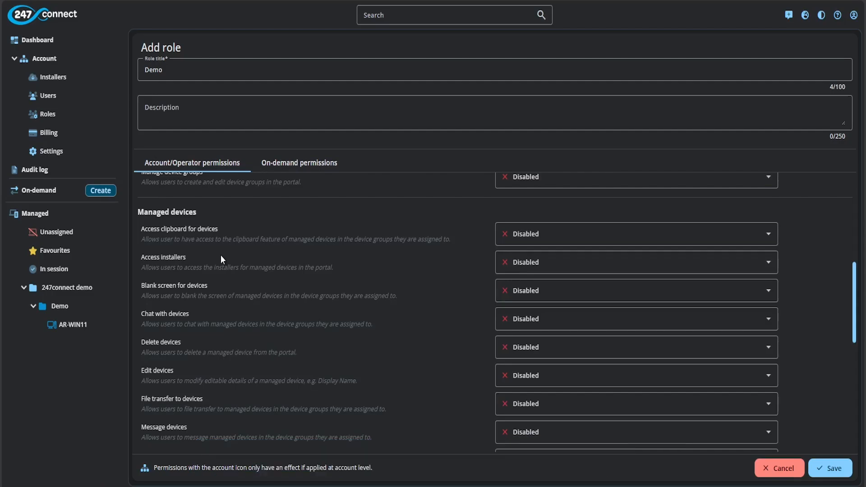
scroll(221, 255, "up", 7)
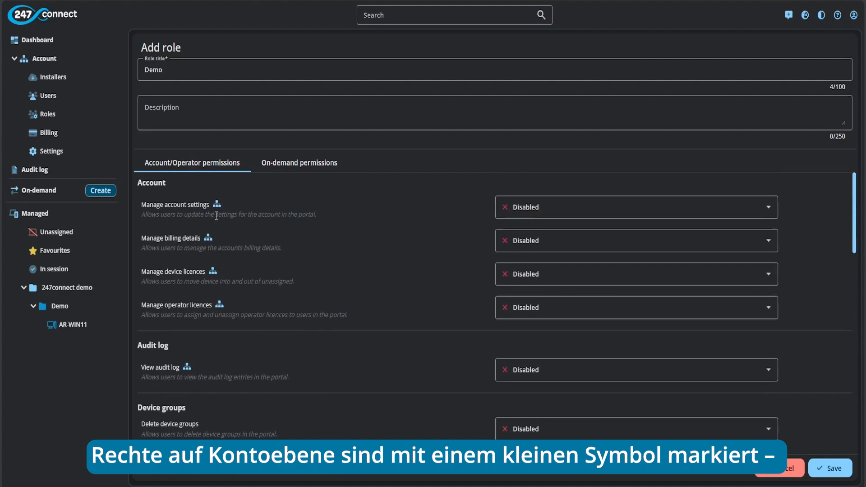
mouse_move(216, 206)
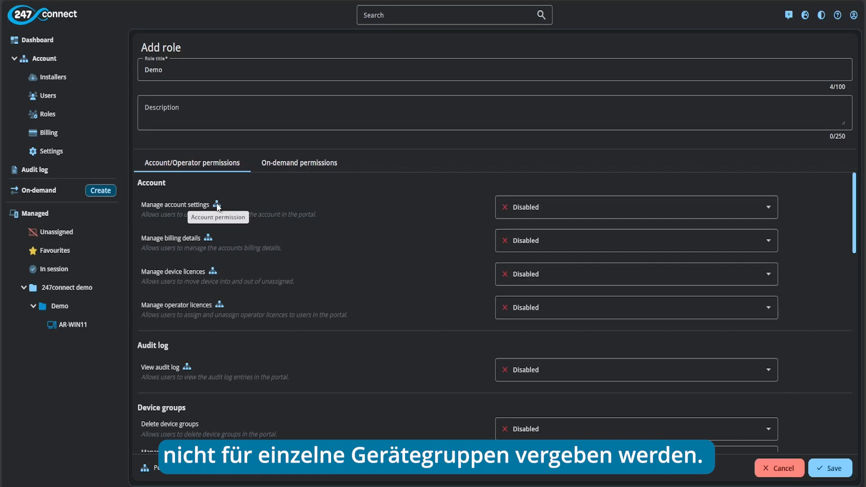
left_click(266, 163)
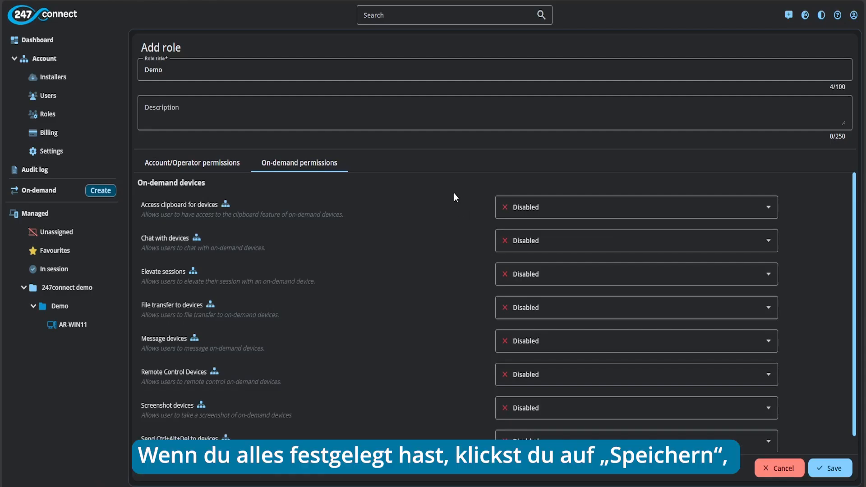
Step: Save the Demo role and start a new role assignment
left_click(833, 468)
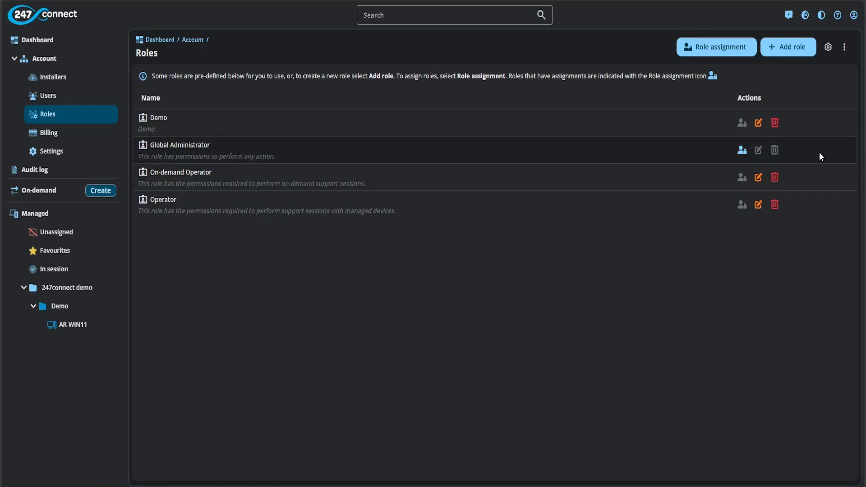
left_click(731, 45)
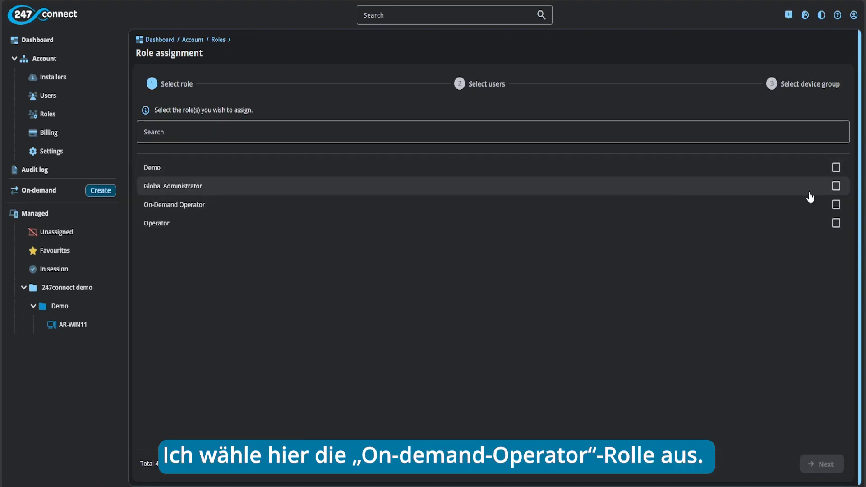
Step: Select the On-Demand Operator role and the user, advancing to device group selection
left_click(834, 204)
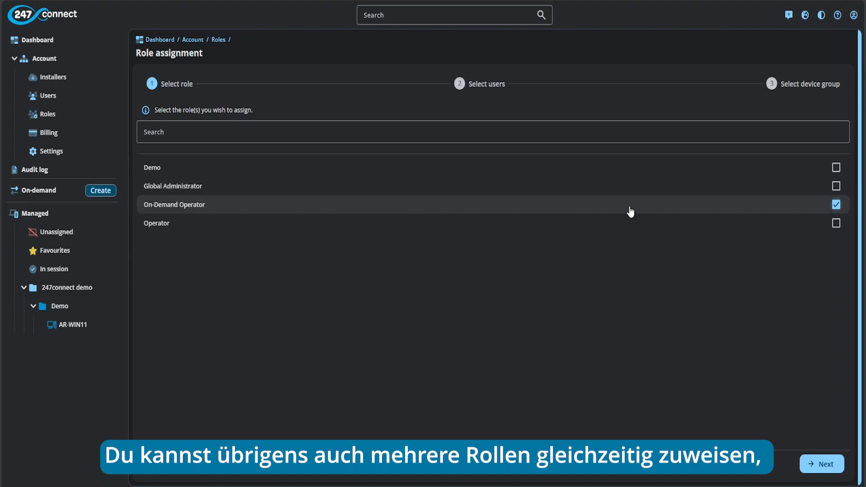
left_click(821, 465)
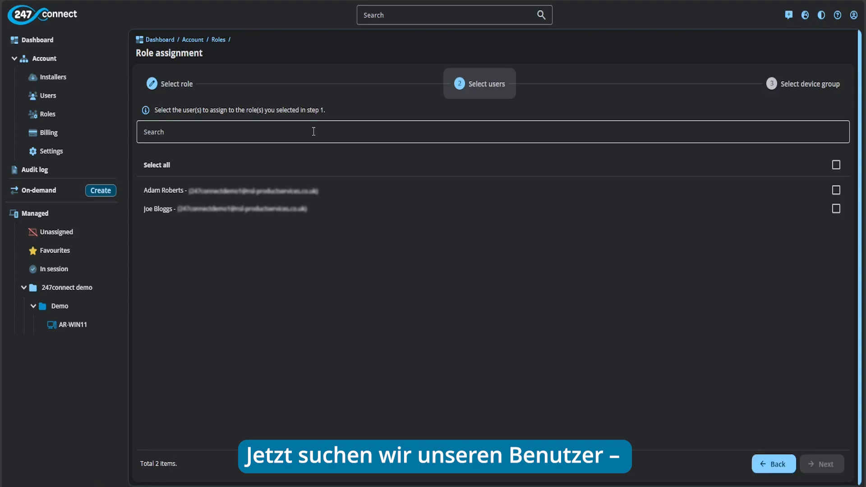
left_click(836, 212)
left_click(819, 465)
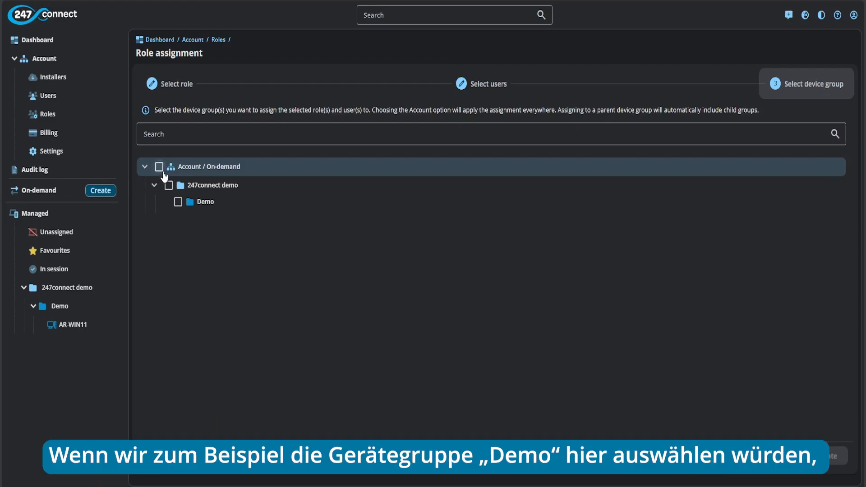
Step: Scope the On-Demand Operator assignment to Account / On-demand instead of Demo, and create it
left_click(178, 202)
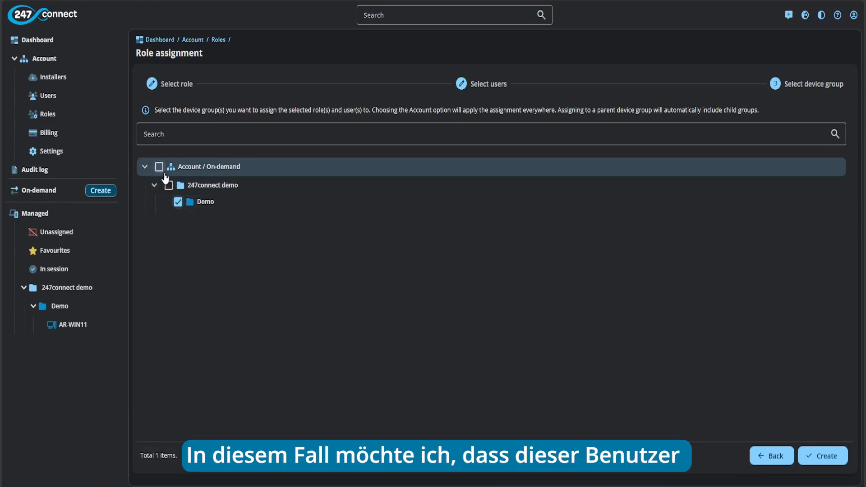
left_click(159, 168)
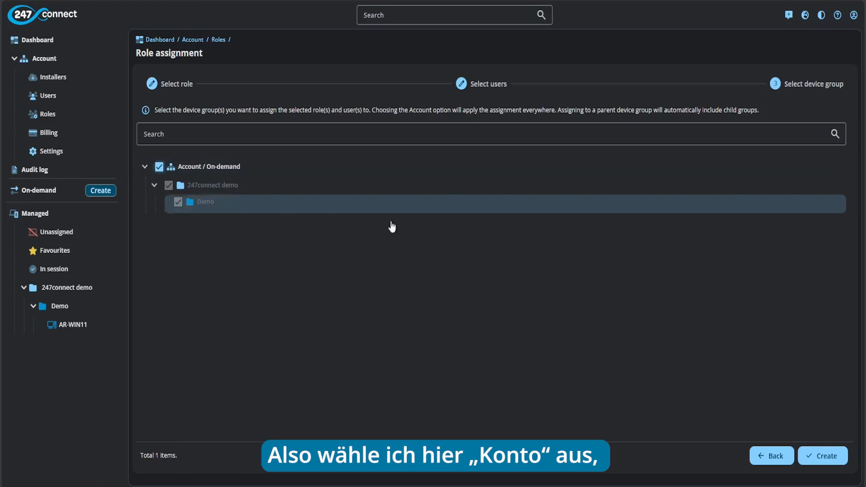
left_click(838, 464)
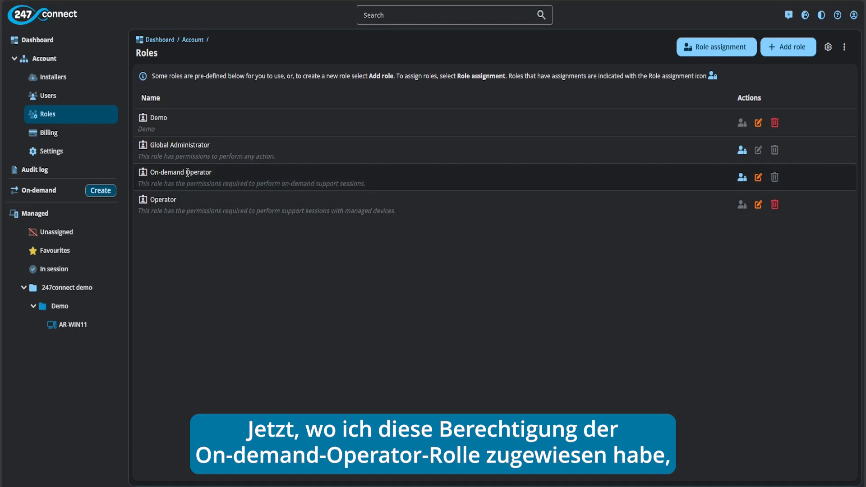
left_click(742, 177)
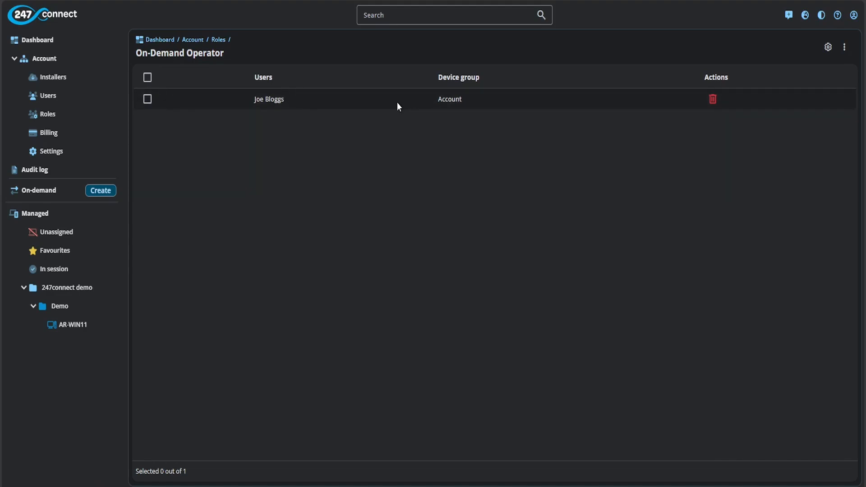
left_click(218, 40)
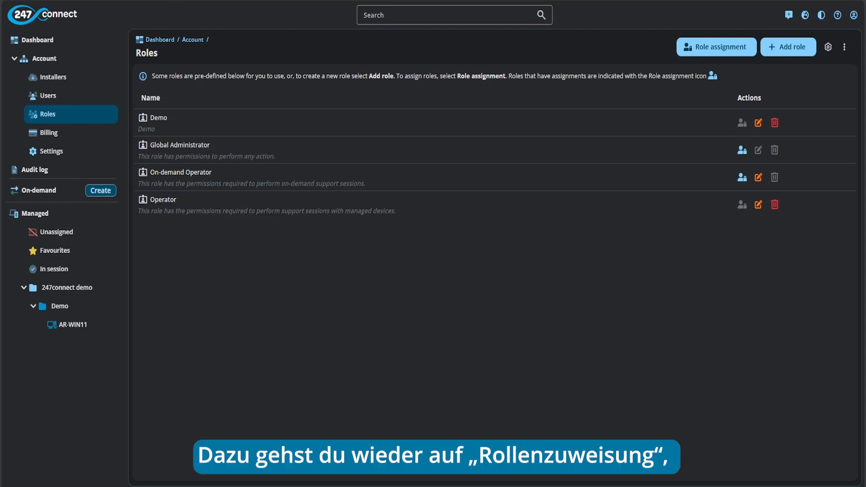
Step: Begin a new assignment of the Operator role to the user
left_click(686, 48)
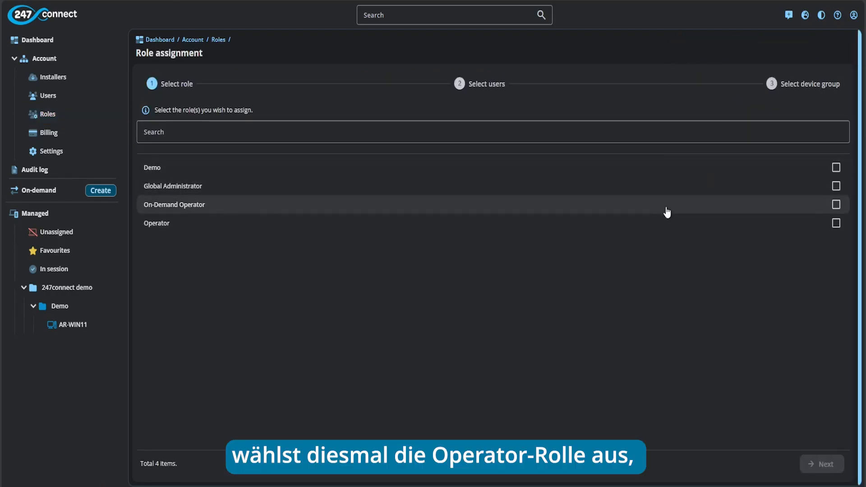
left_click(834, 225)
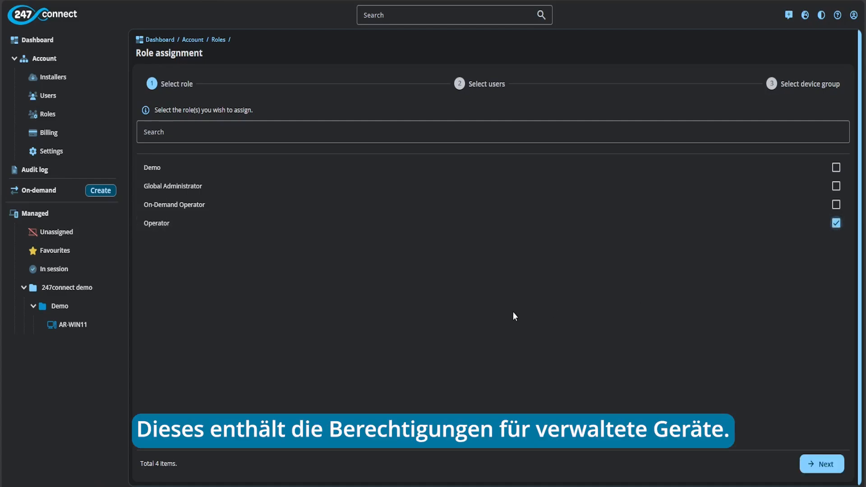
left_click(819, 463)
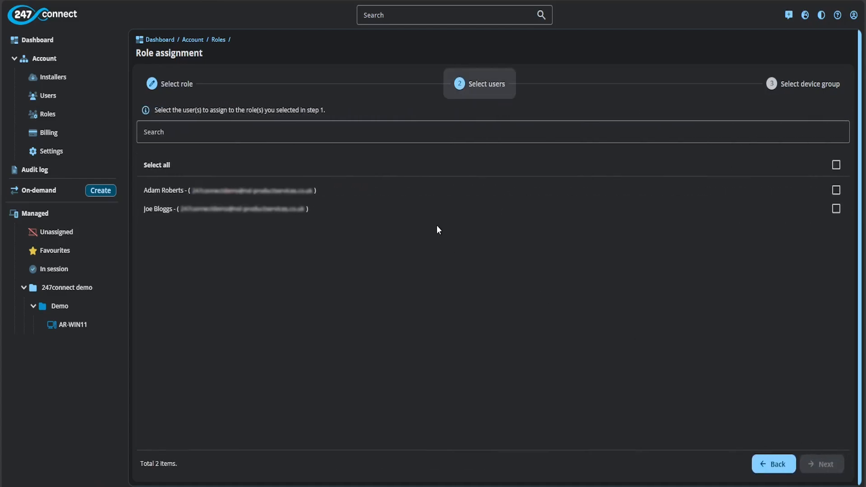
left_click(440, 215)
left_click(820, 464)
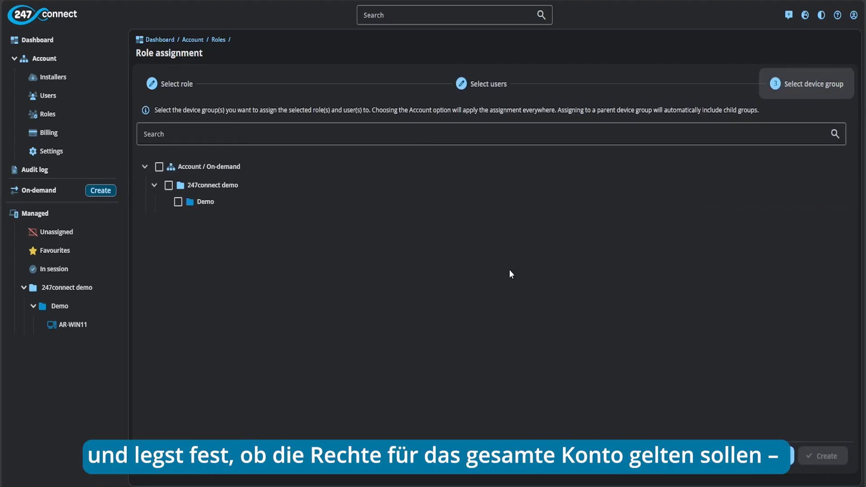
Step: Restrict the Operator assignment to the Demo device group only and create it
left_click(160, 168)
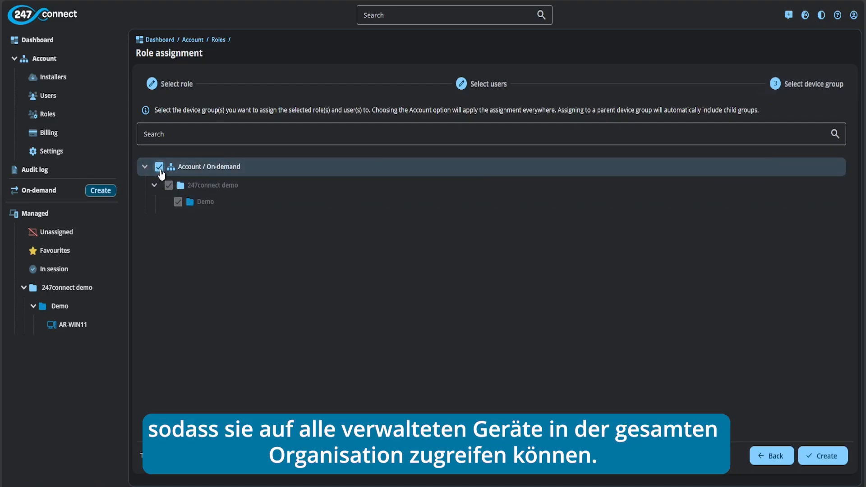
left_click(159, 167)
left_click(178, 202)
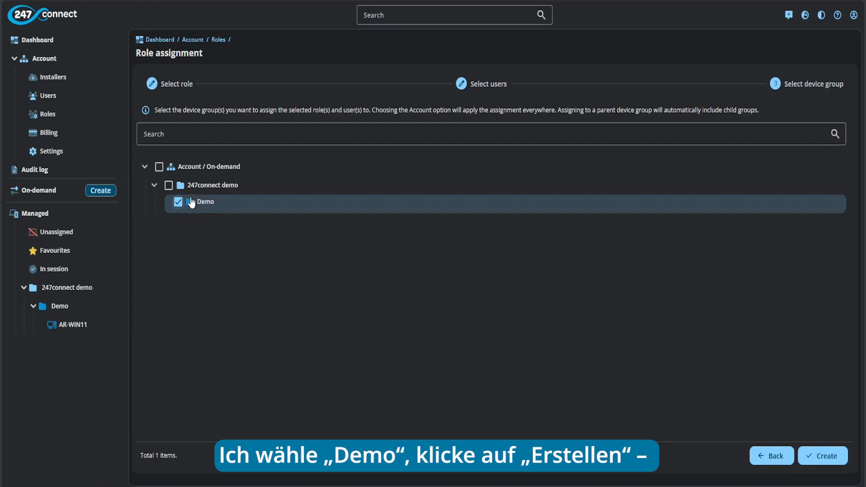
left_click(823, 456)
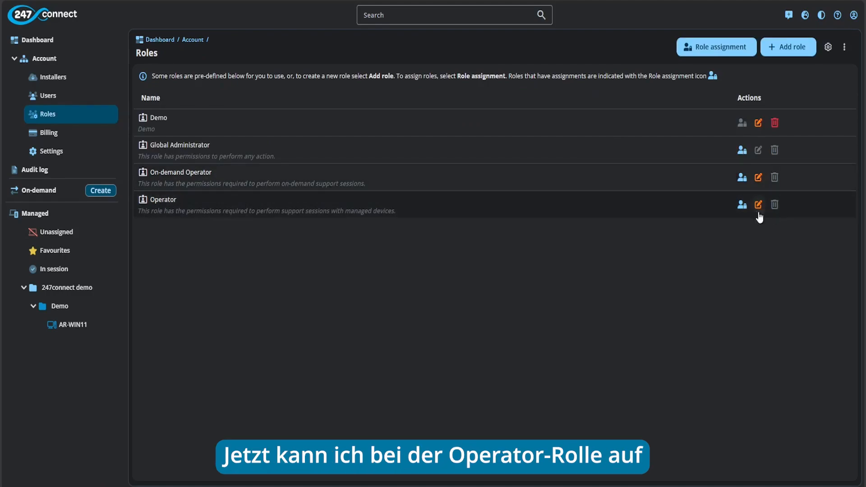
Step: Check the Operator role's assignments, then open the Information Hub from the dashboard
left_click(742, 206)
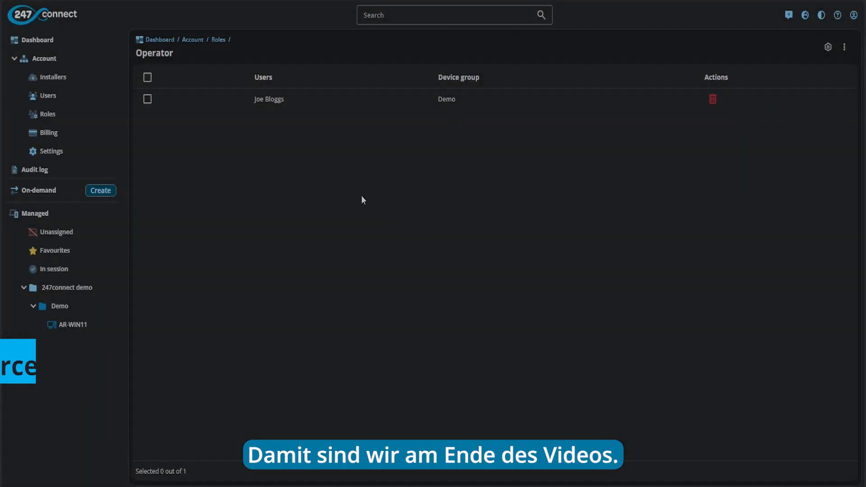
left_click(38, 39)
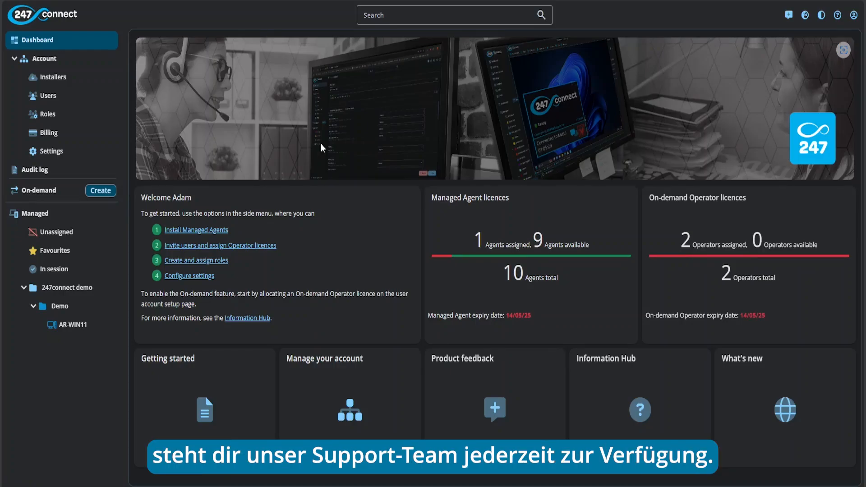
left_click(650, 418)
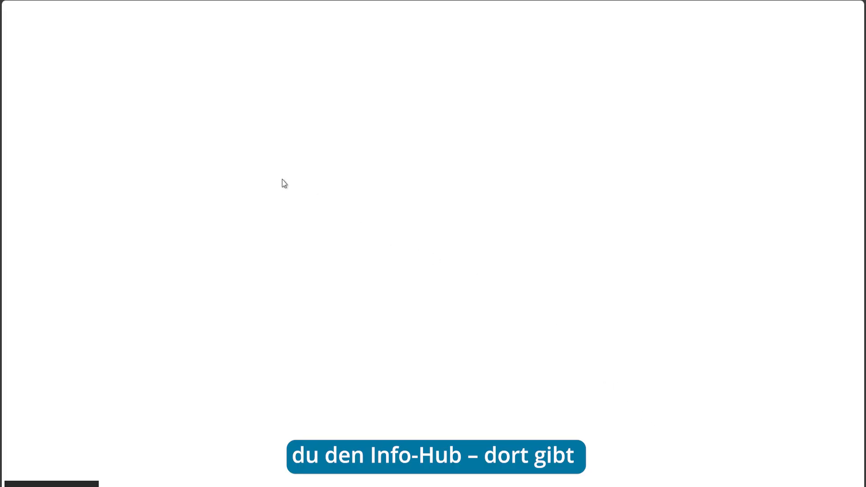